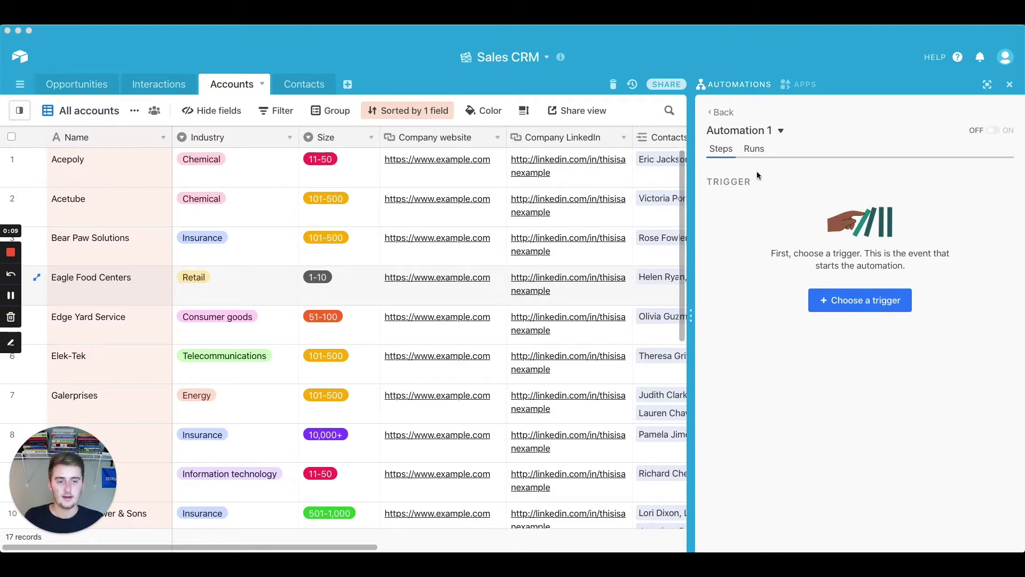
Create a new automation from the Automations panel and name it 'Tutorial'
{"action": "left_click", "coordinate": [1010, 84]}
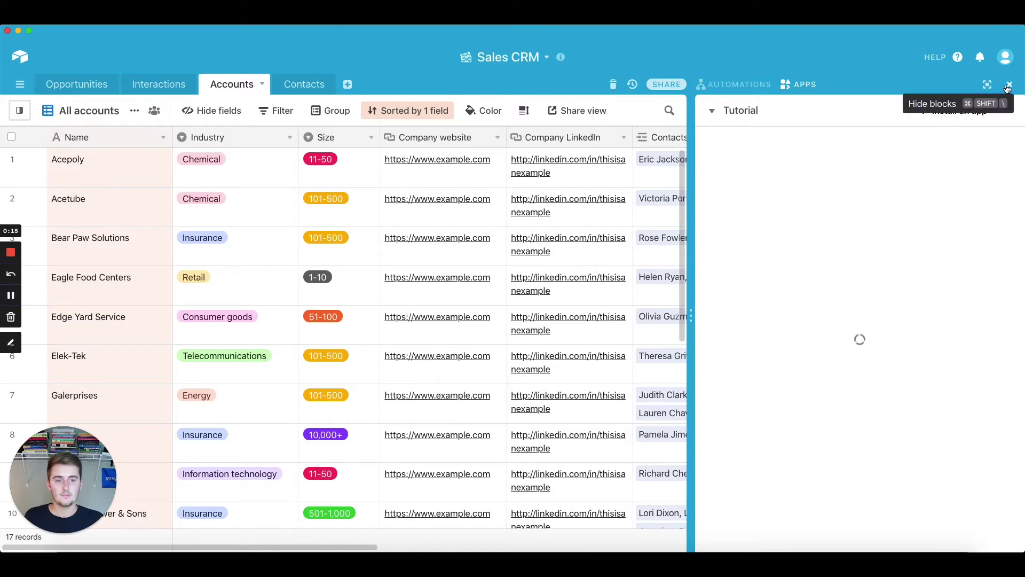
{"action": "left_click", "coordinate": [1011, 84]}
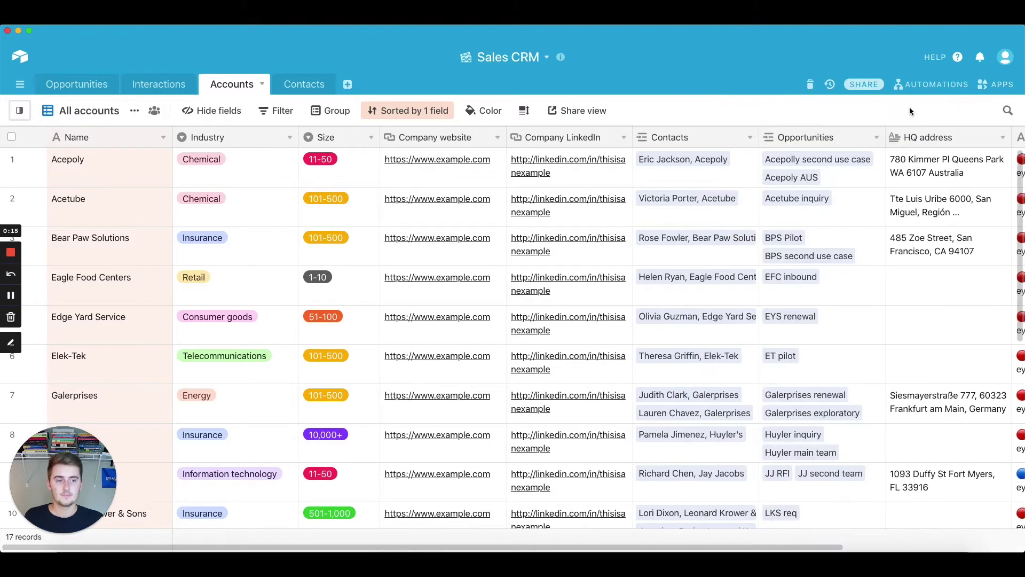
{"action": "left_click", "coordinate": [925, 84]}
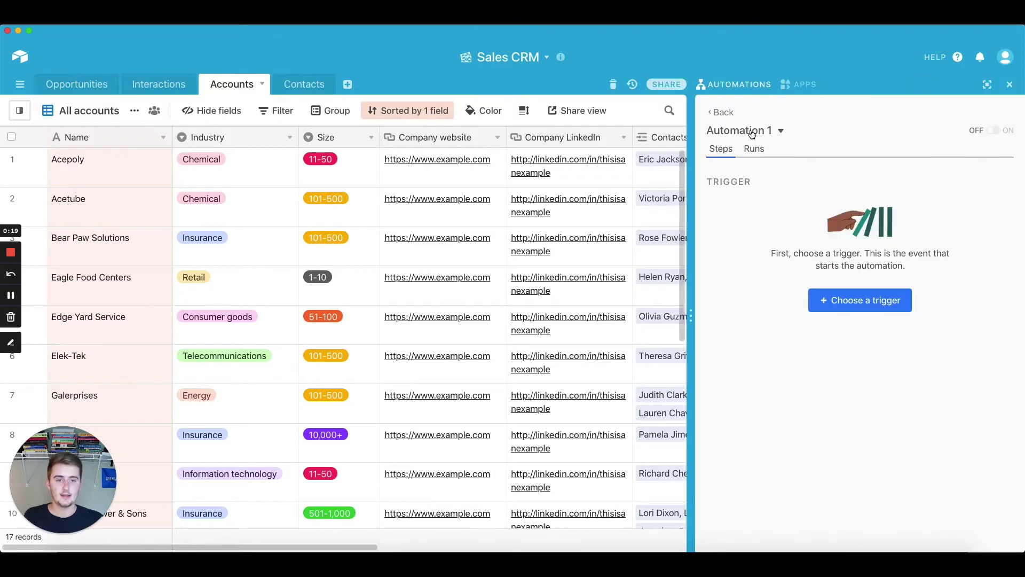
{"action": "left_click", "coordinate": [721, 111]}
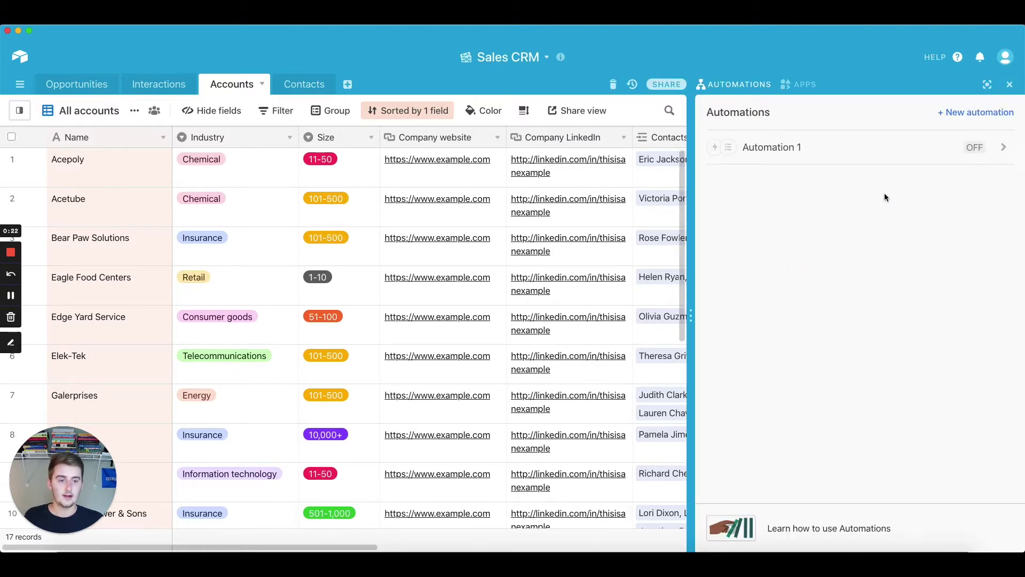
{"action": "left_click", "coordinate": [951, 112]}
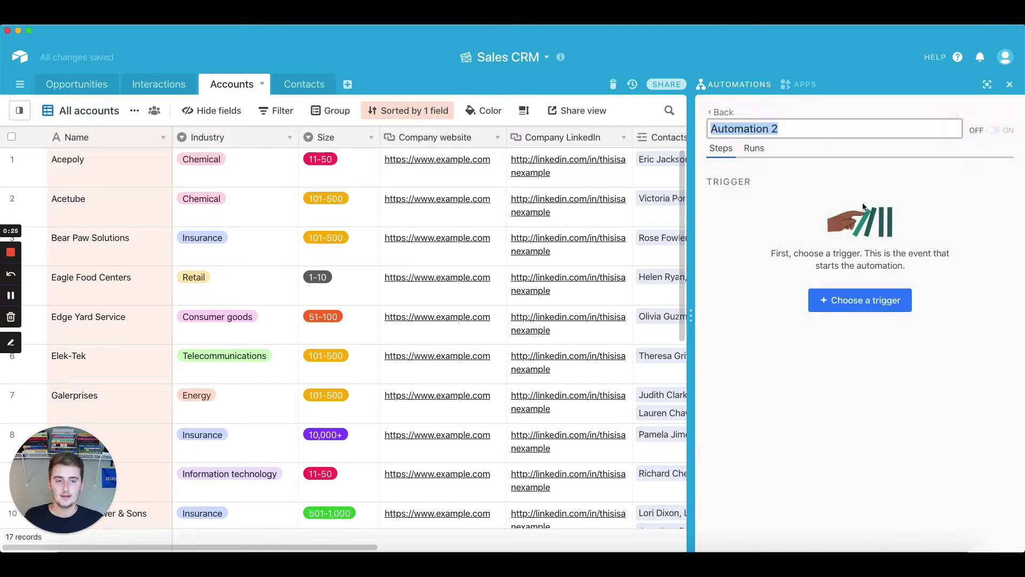
{"action": "type", "text": "Tu"}
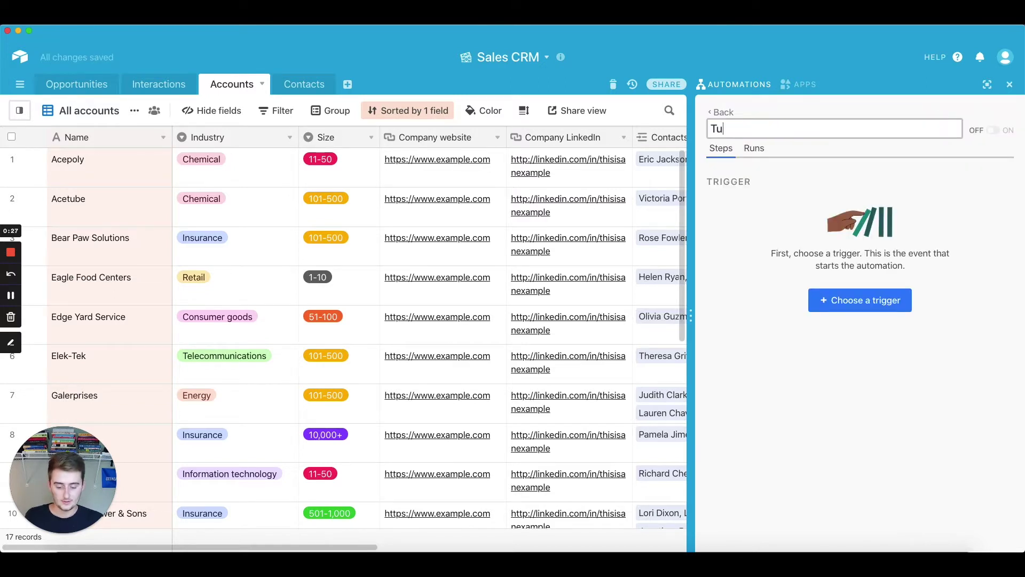
{"action": "type", "text": "torial"}
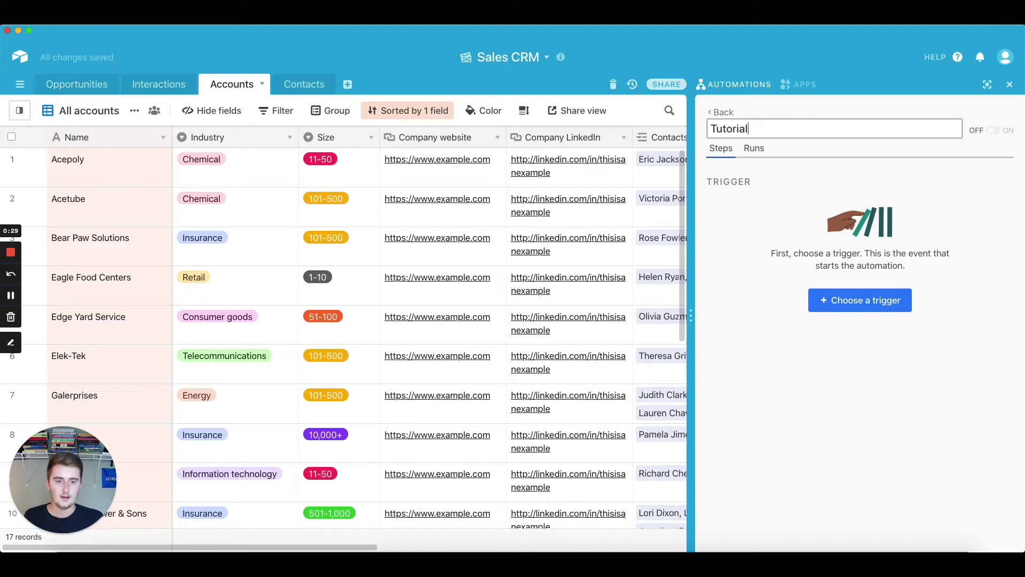
{"action": "left_click", "coordinate": [825, 188]}
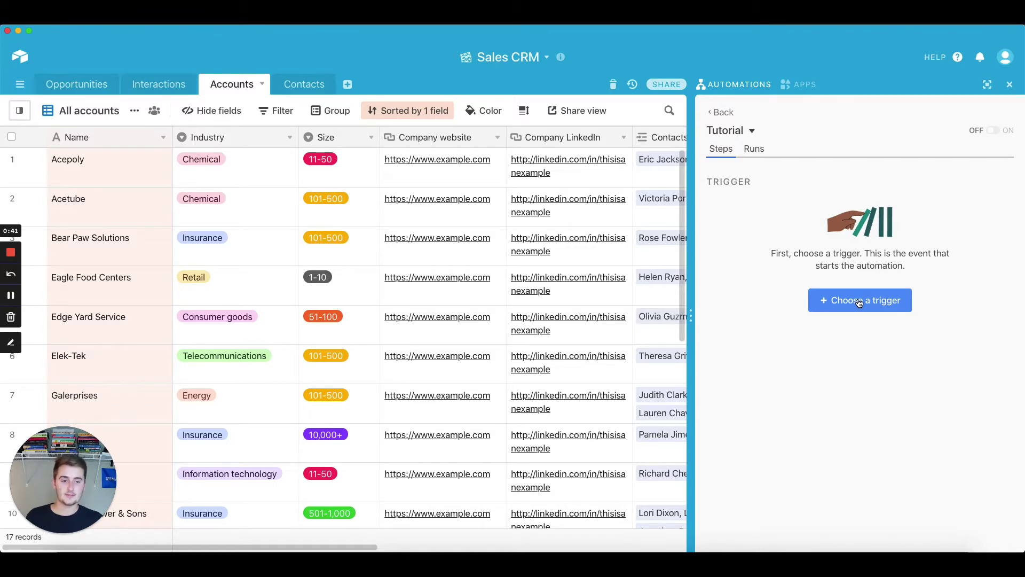
Set the Tutorial automation's trigger to 'When a record matches conditions'
{"action": "left_click", "coordinate": [859, 303]}
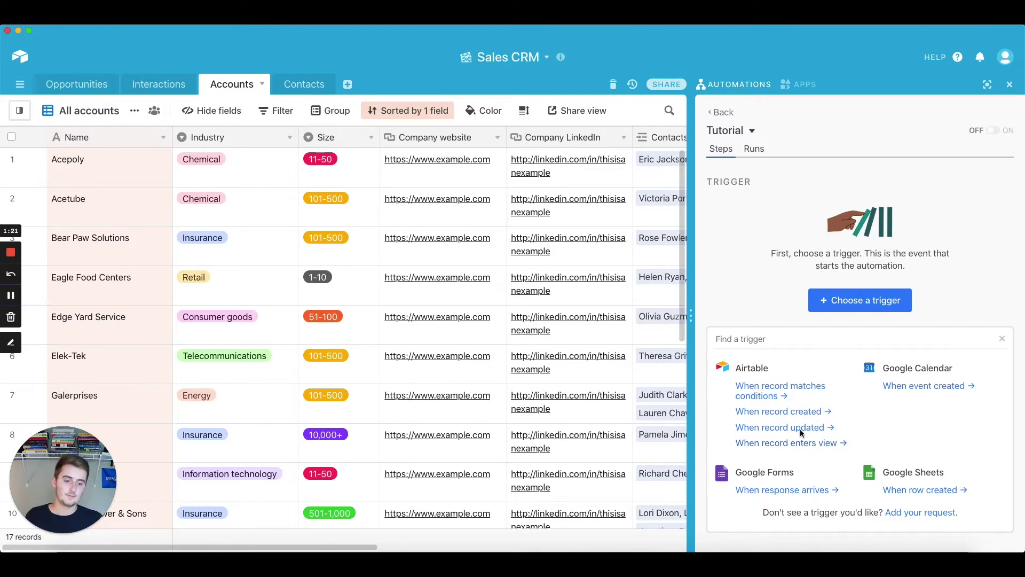
{"action": "left_click", "coordinate": [757, 387]}
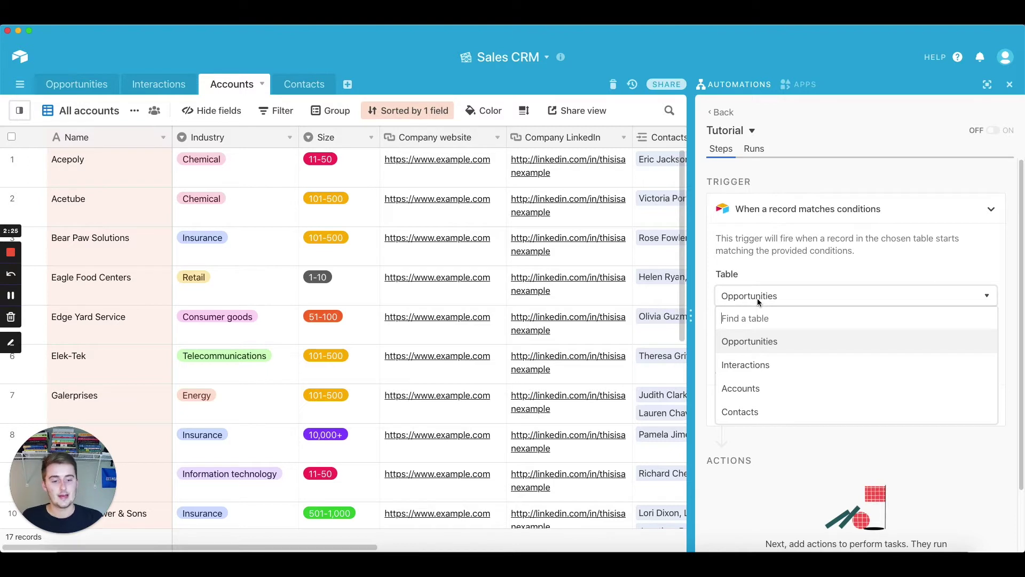
Point the trigger at the Interactions table, add a condition row, and view the Interactions grid
{"action": "left_click", "coordinate": [751, 364]}
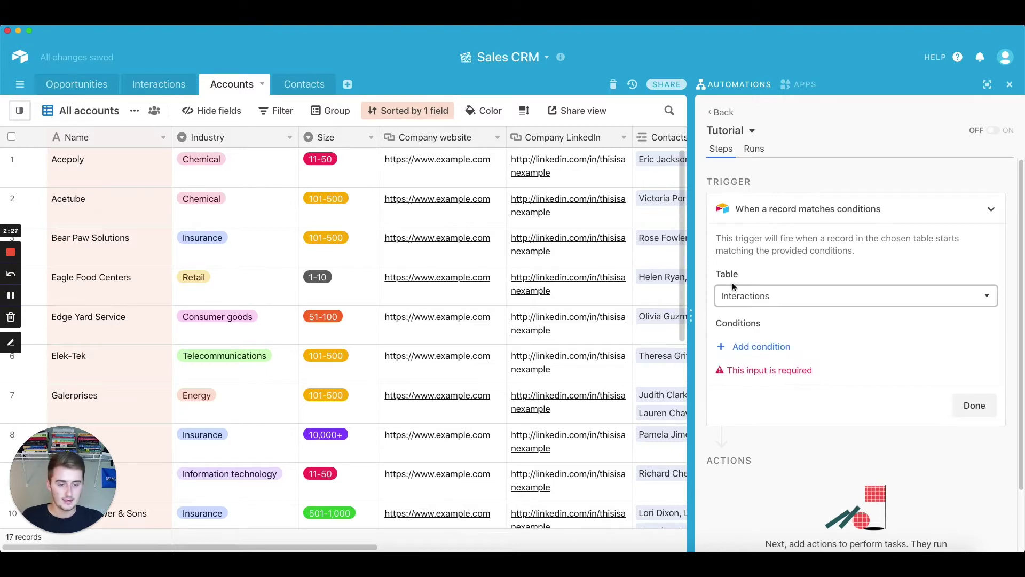
{"action": "left_click", "coordinate": [749, 347]}
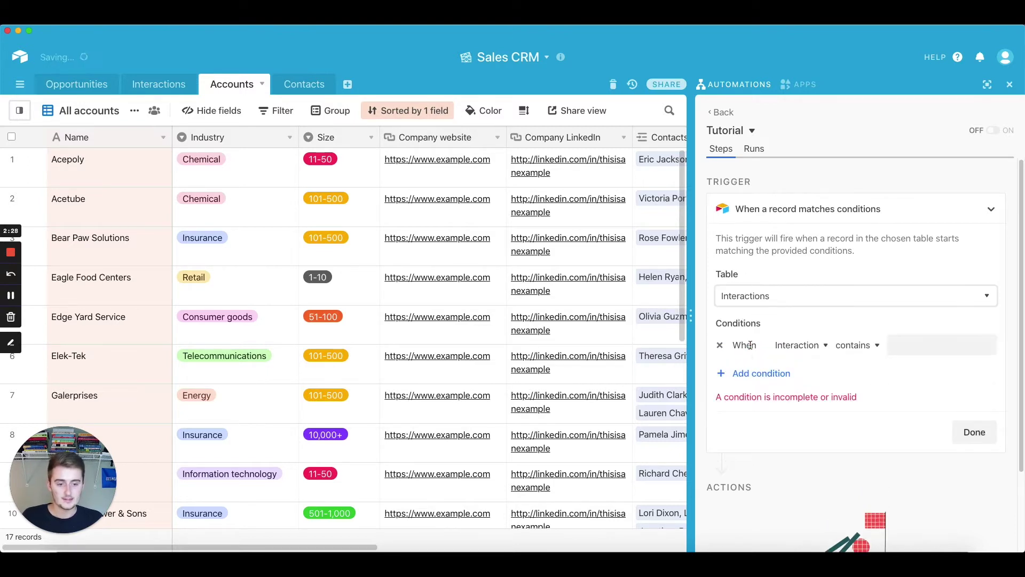
{"action": "left_click", "coordinate": [806, 345]}
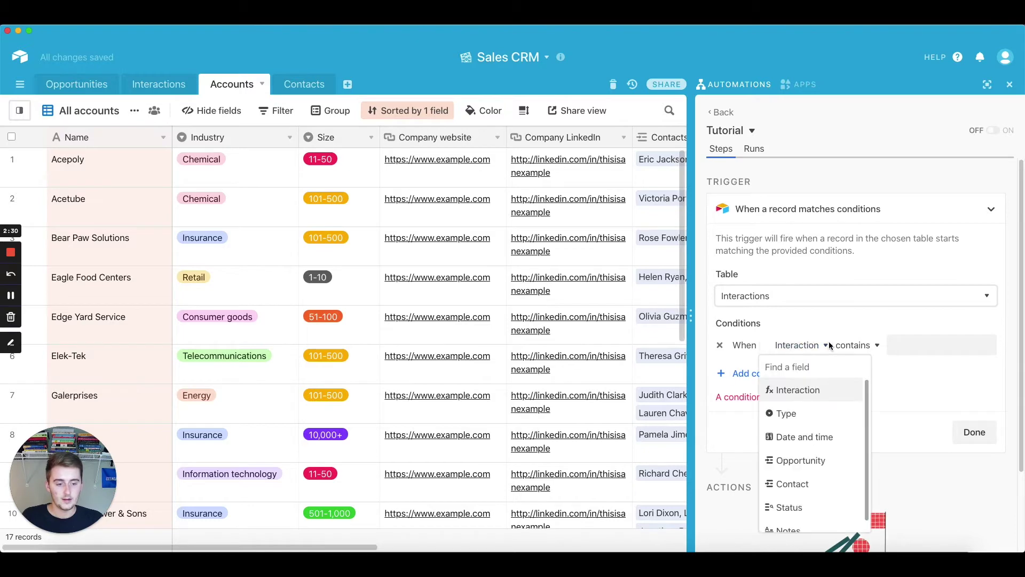
{"action": "left_click", "coordinate": [158, 84]}
{"action": "scroll", "coordinate": [300, 332], "scroll_direction": "down", "scroll_amount": 2}
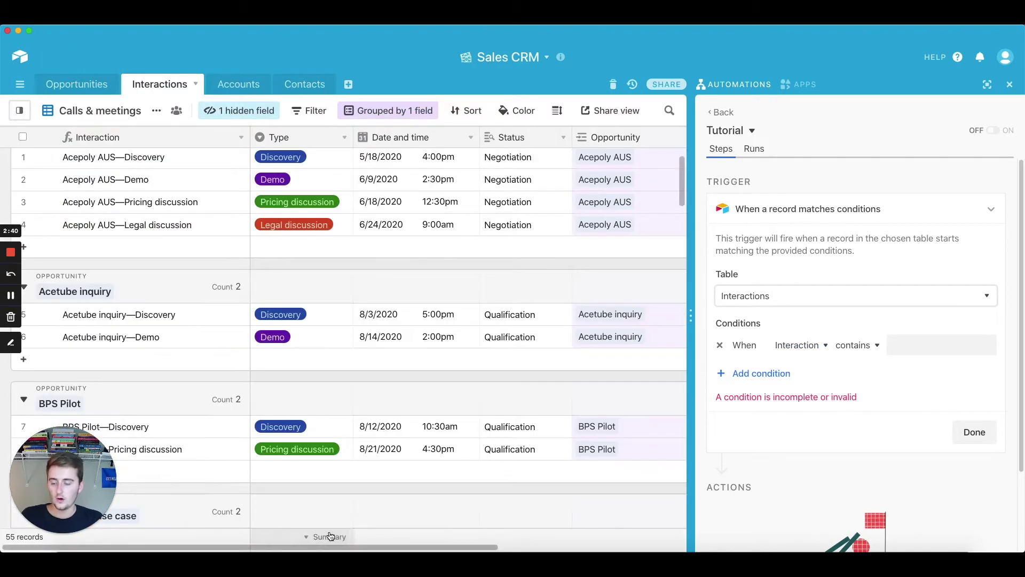
{"action": "scroll", "coordinate": [382, 448], "scroll_direction": "up", "scroll_amount": 2}
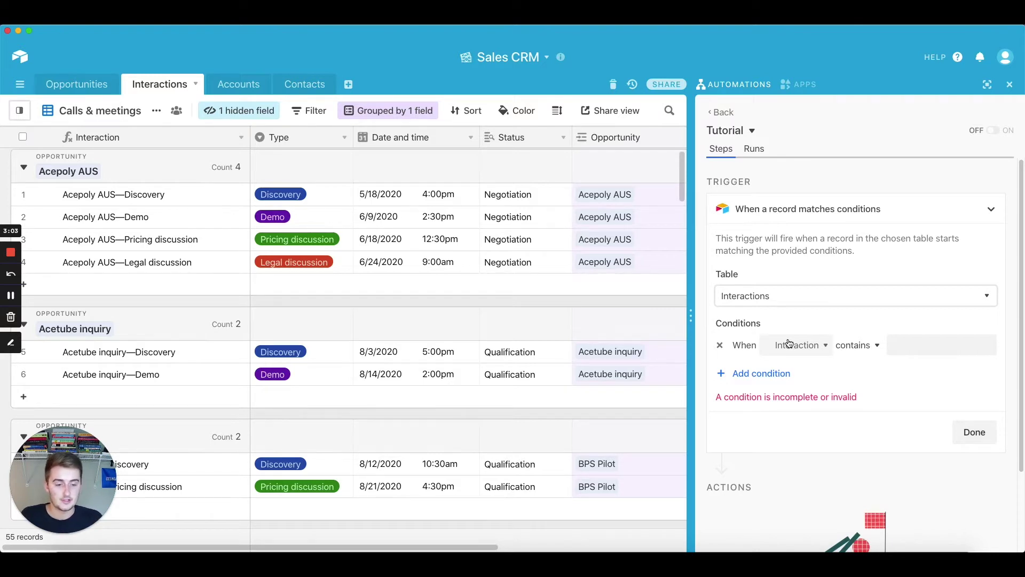
Add trigger conditions: Type is Pricing discussion, and Interaction is not empty
{"action": "left_click", "coordinate": [789, 343]}
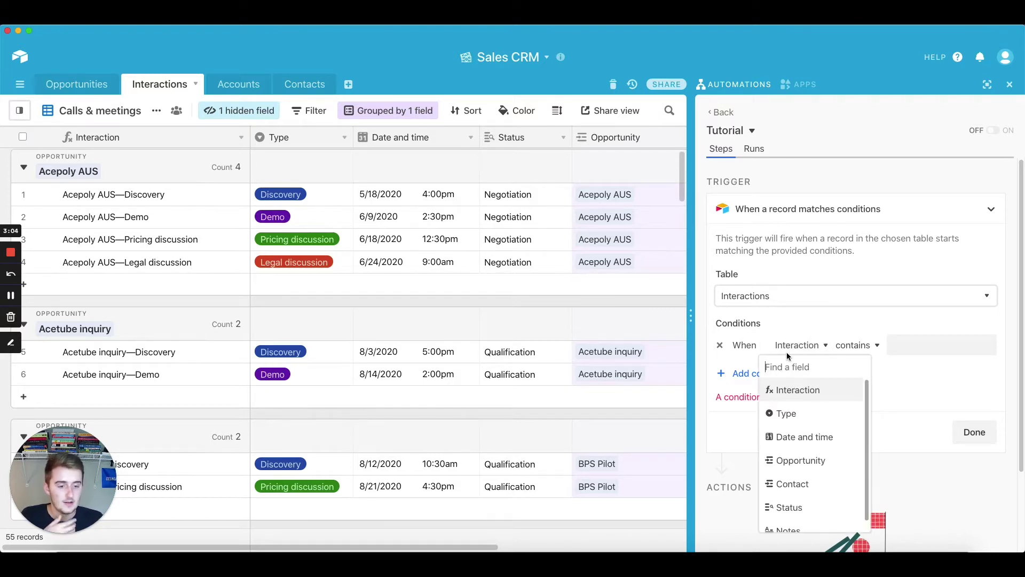
{"action": "left_click", "coordinate": [788, 416]}
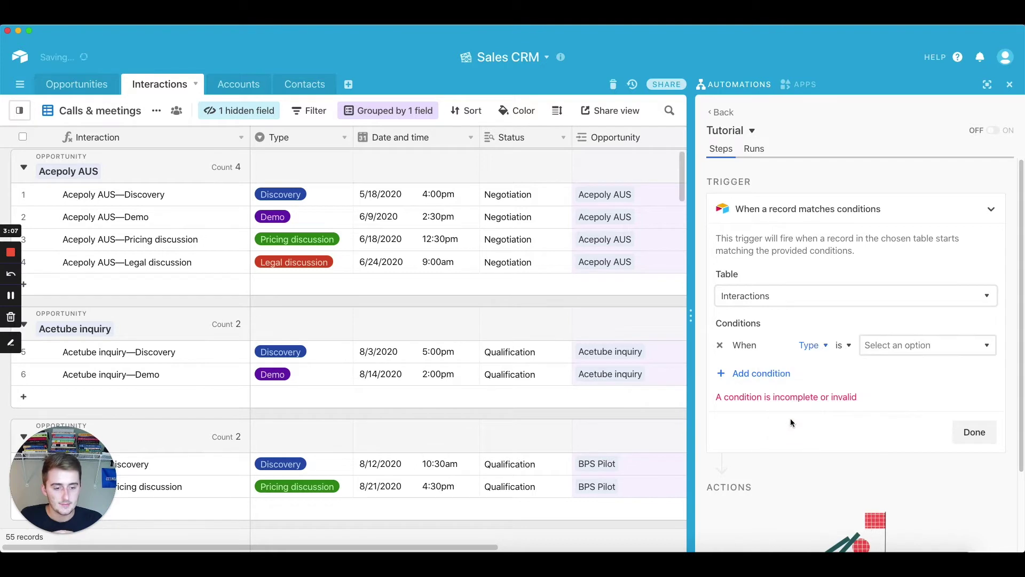
{"action": "left_click", "coordinate": [890, 347]}
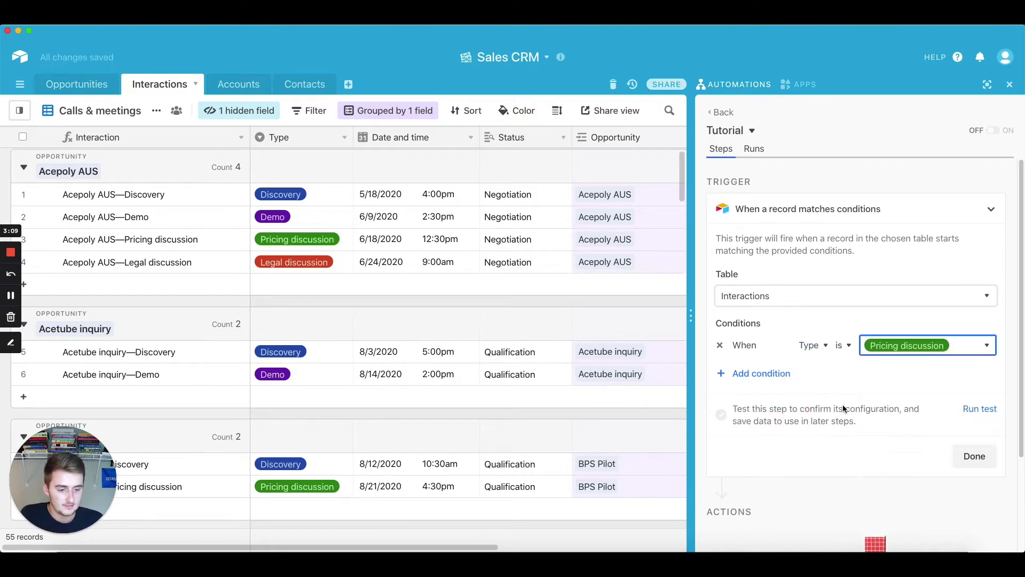
{"action": "scroll", "coordinate": [856, 368], "scroll_direction": "down", "scroll_amount": 2}
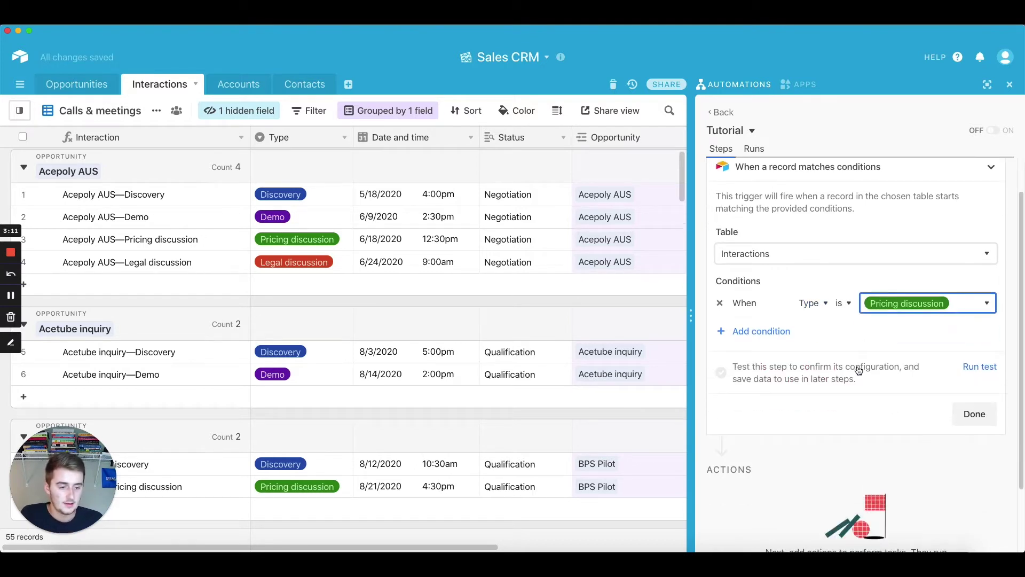
{"action": "left_click", "coordinate": [763, 332]}
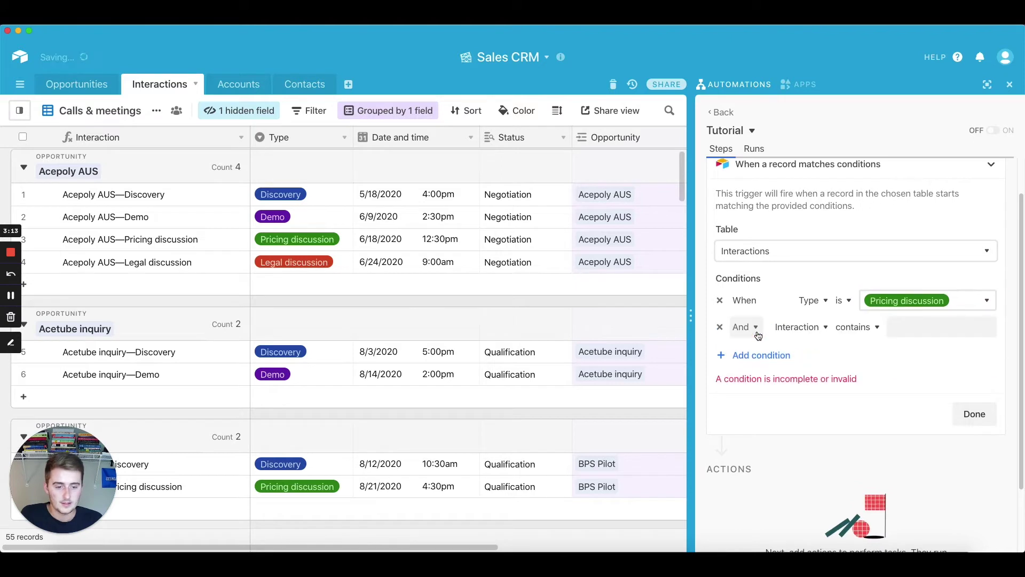
{"action": "left_click", "coordinate": [811, 327]}
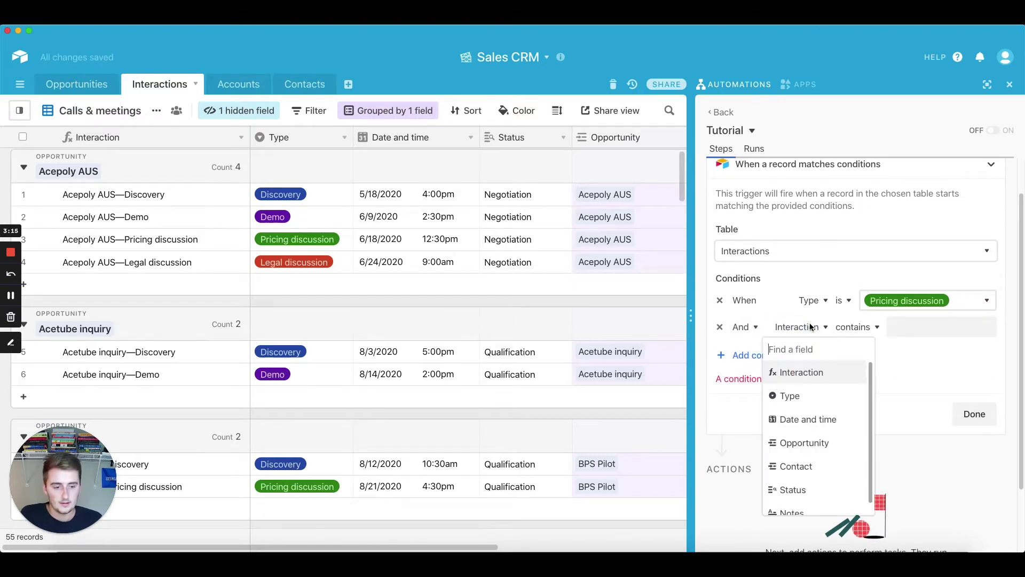
{"action": "left_click", "coordinate": [853, 327]}
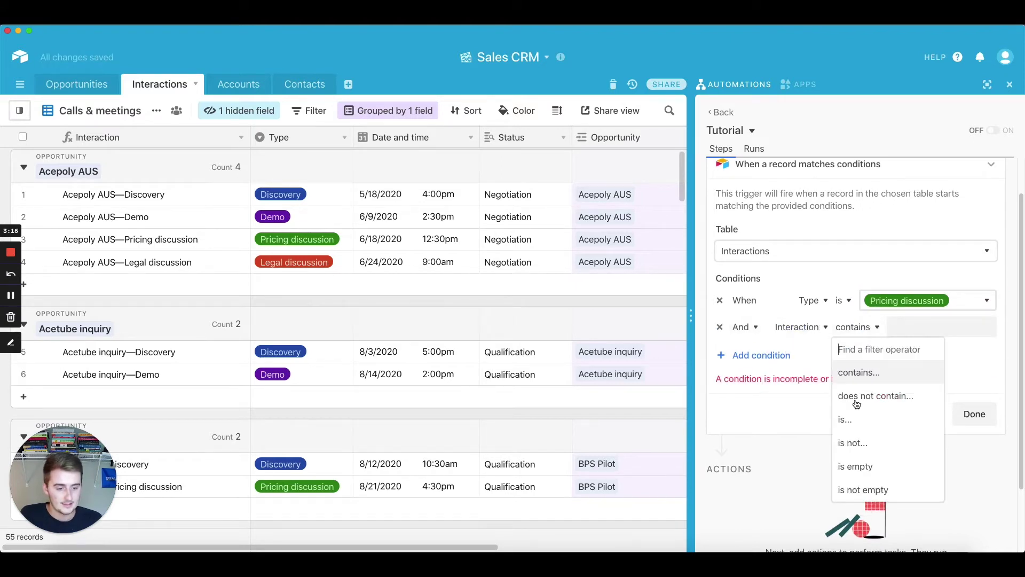
{"action": "left_click", "coordinate": [849, 489]}
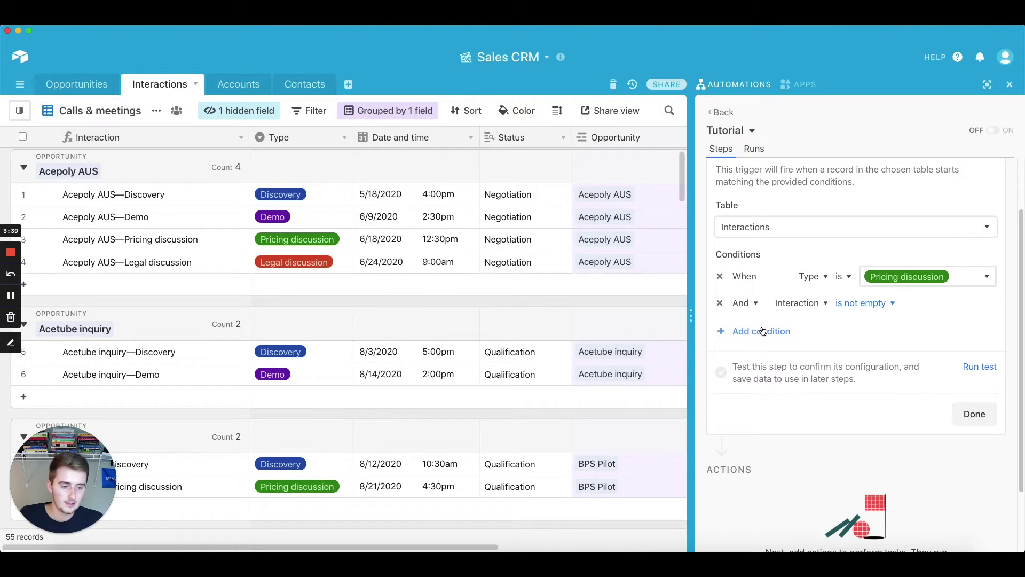
Run the trigger test and finish the trigger step
{"action": "left_click", "coordinate": [984, 366]}
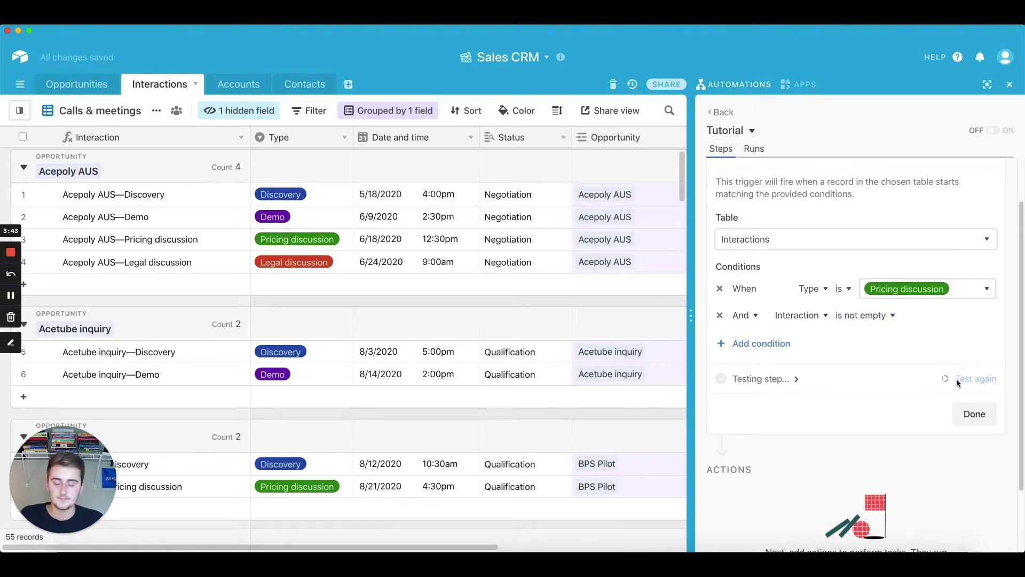
{"action": "scroll", "coordinate": [961, 374], "scroll_direction": "down", "scroll_amount": 2}
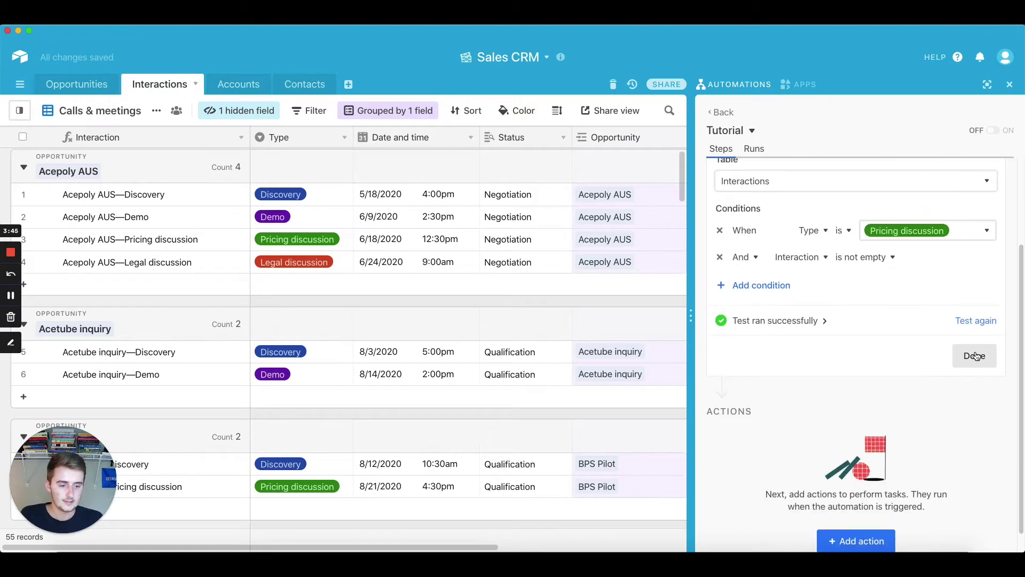
{"action": "left_click", "coordinate": [974, 356]}
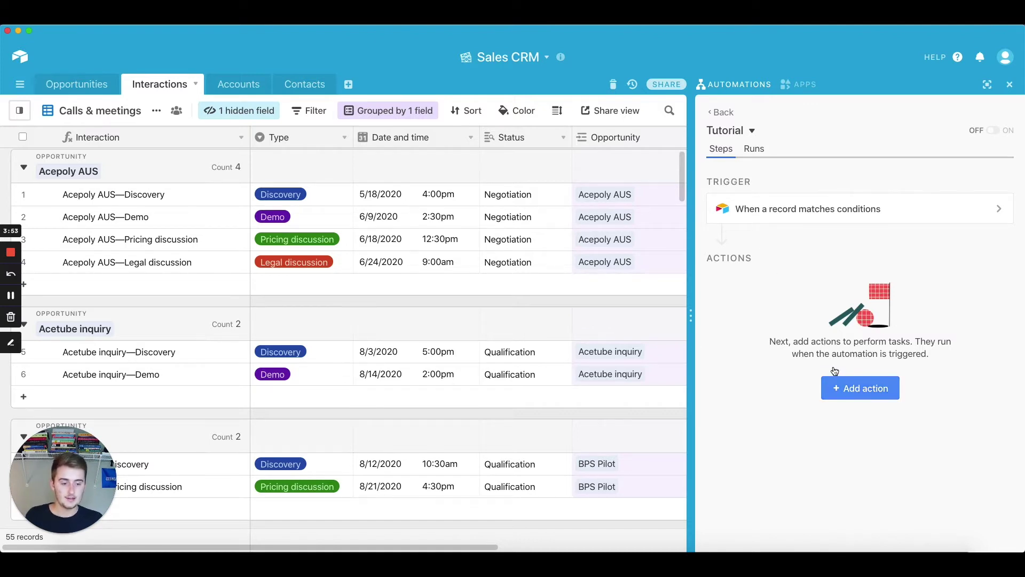
Add a Gmail: Send email action and bring up its sending-account list
{"action": "left_click", "coordinate": [886, 391]}
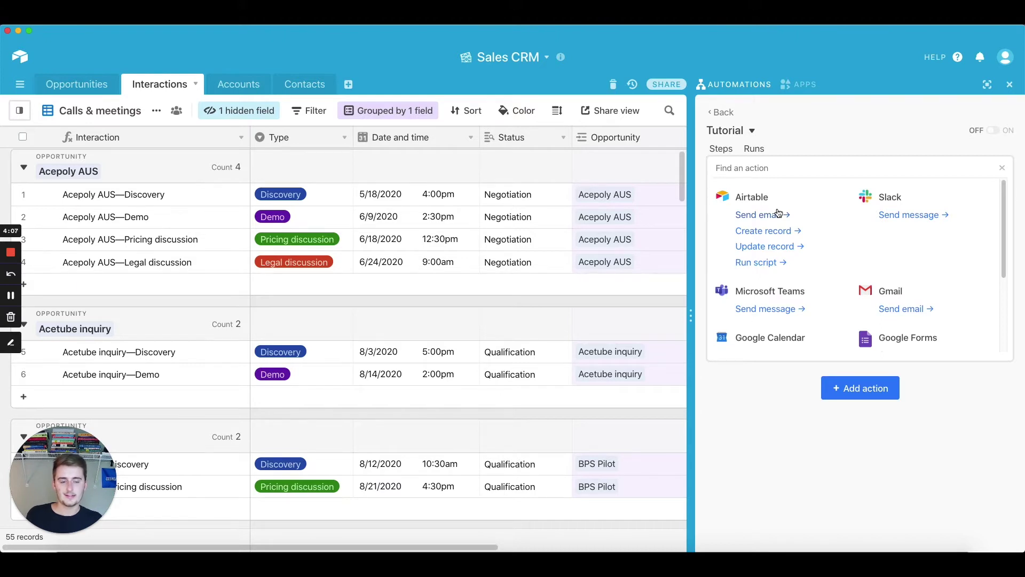
{"action": "left_click", "coordinate": [897, 314]}
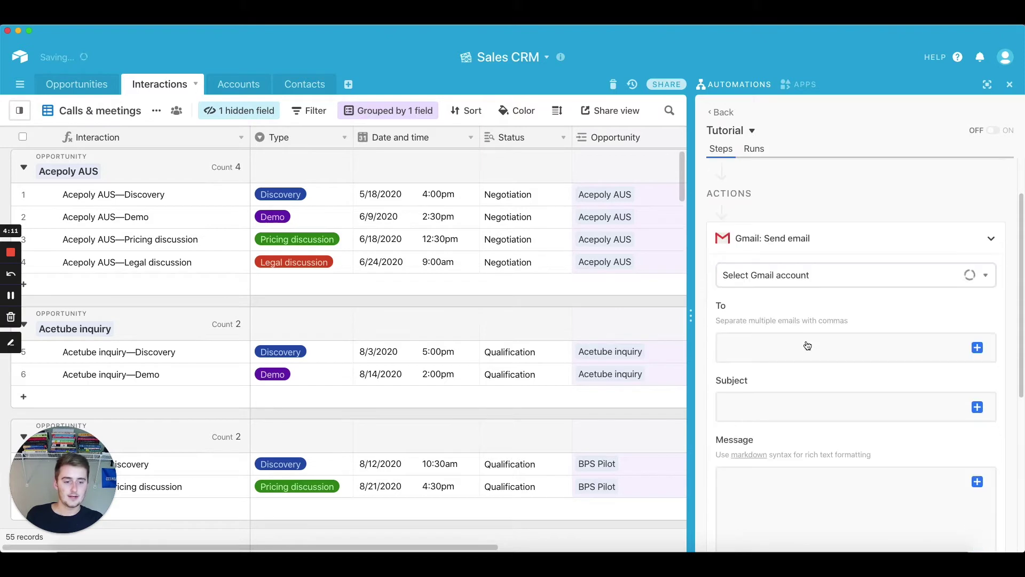
{"action": "scroll", "coordinate": [806, 347], "scroll_direction": "down", "scroll_amount": 2}
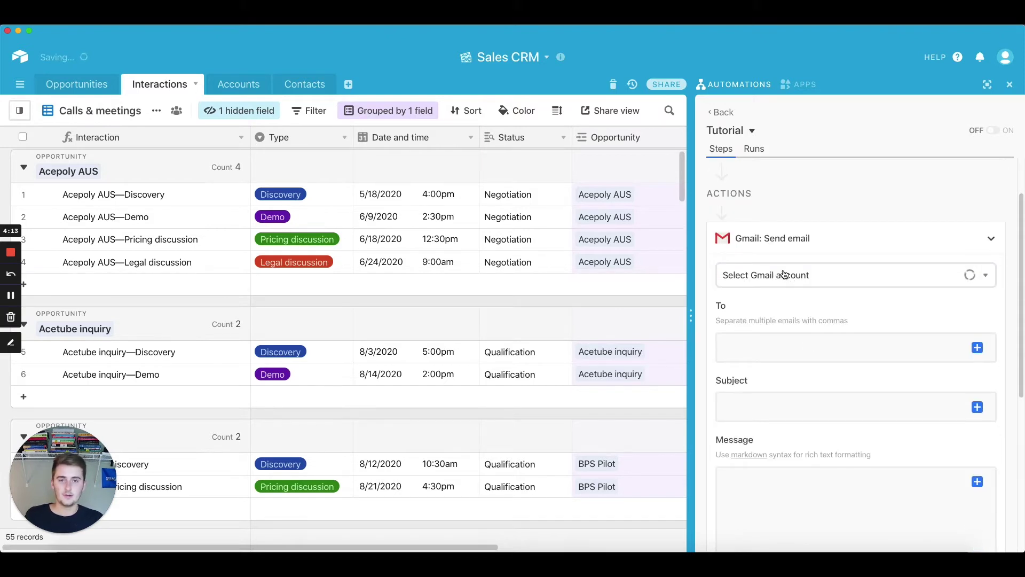
{"action": "left_click", "coordinate": [819, 279]}
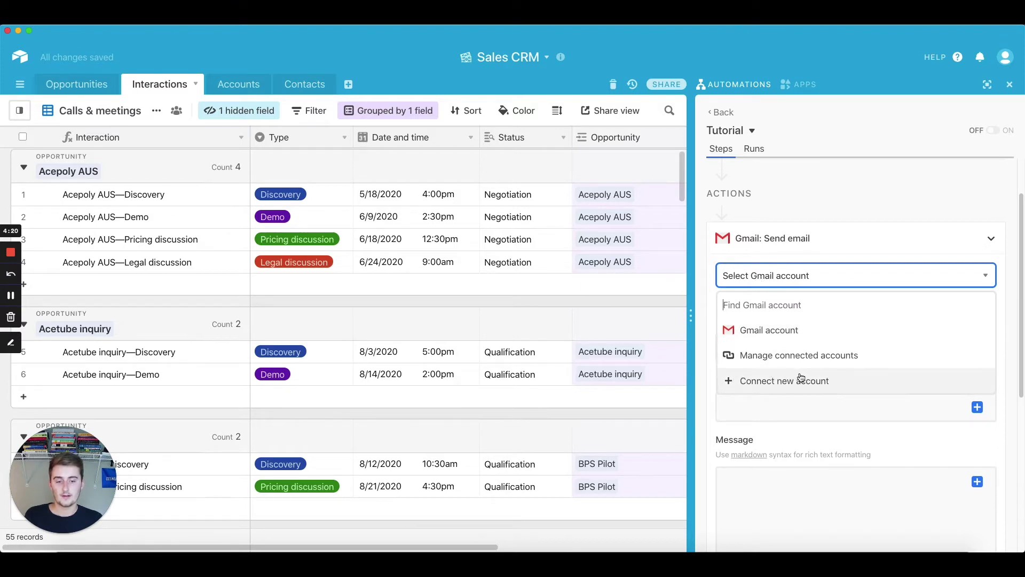
Choose the connected Gmail account as sender, then scroll the grid to row 1's Contact cell
{"action": "left_click", "coordinate": [792, 332]}
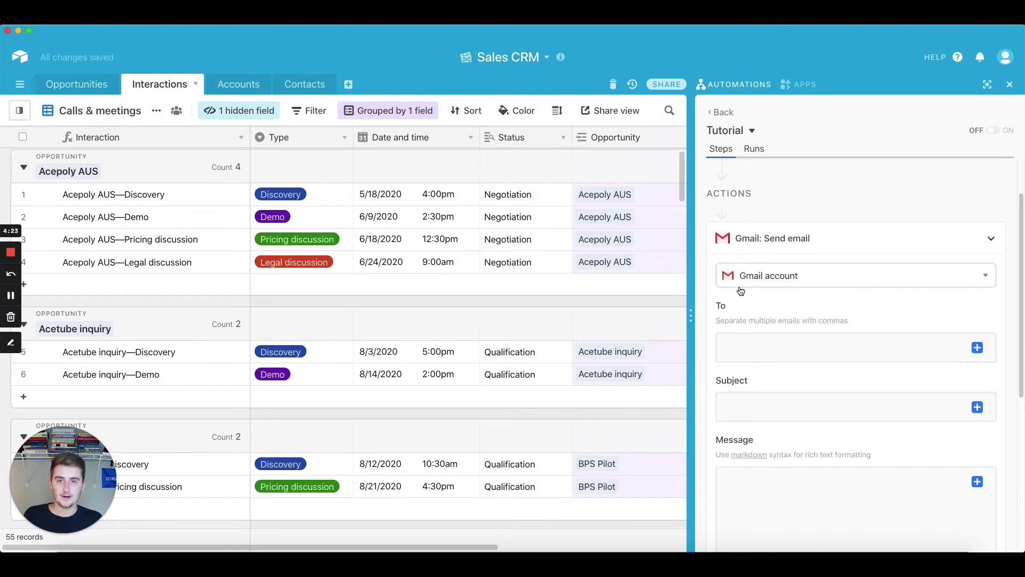
{"action": "scroll", "coordinate": [742, 288], "scroll_direction": "down", "scroll_amount": 5}
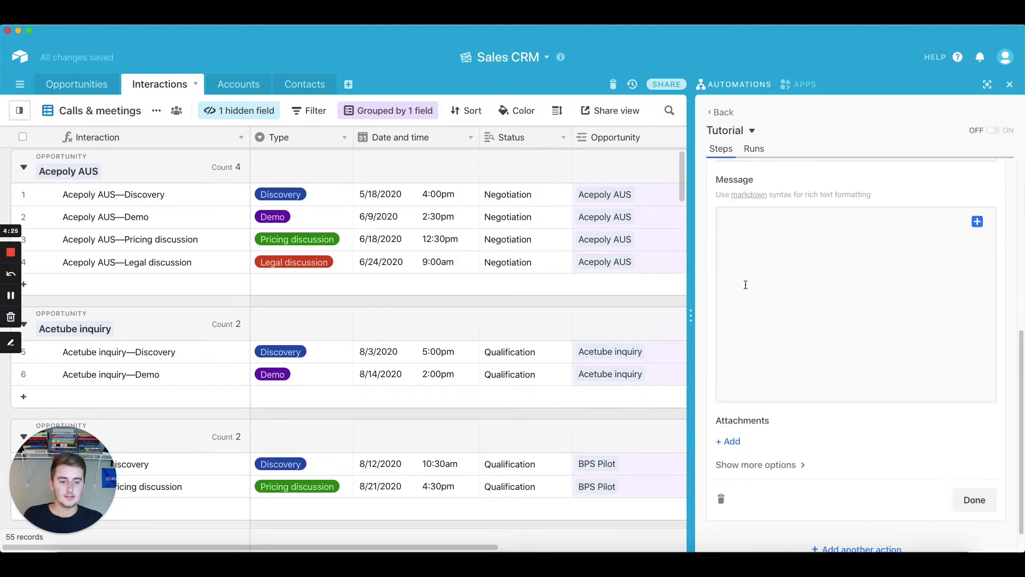
{"action": "scroll", "coordinate": [745, 284], "scroll_direction": "down", "scroll_amount": 1}
{"action": "scroll", "coordinate": [773, 408], "scroll_direction": "up", "scroll_amount": 5}
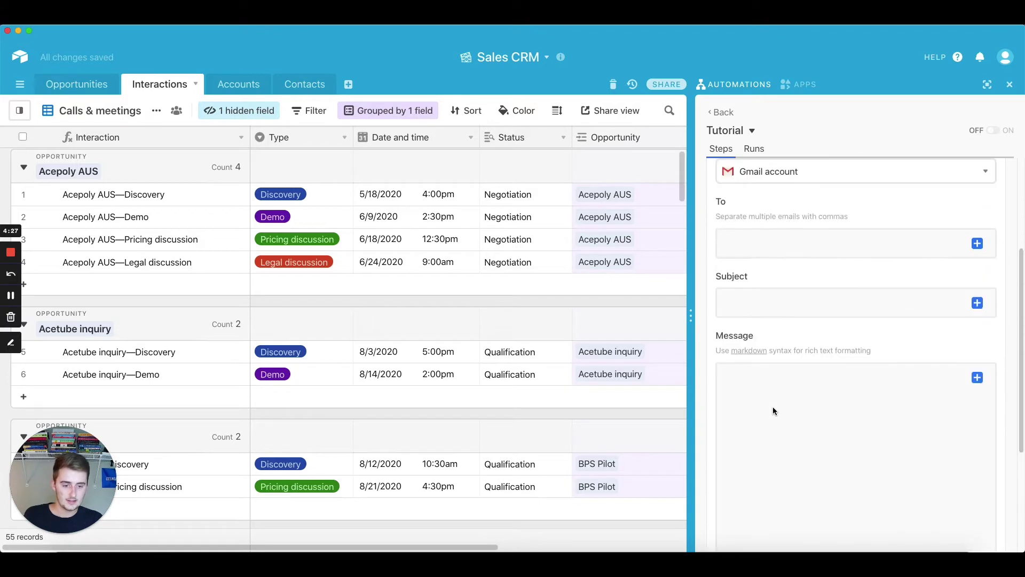
{"action": "scroll", "coordinate": [773, 407], "scroll_direction": "up", "scroll_amount": 1}
{"action": "scroll", "coordinate": [773, 407], "scroll_direction": "down", "scroll_amount": 1}
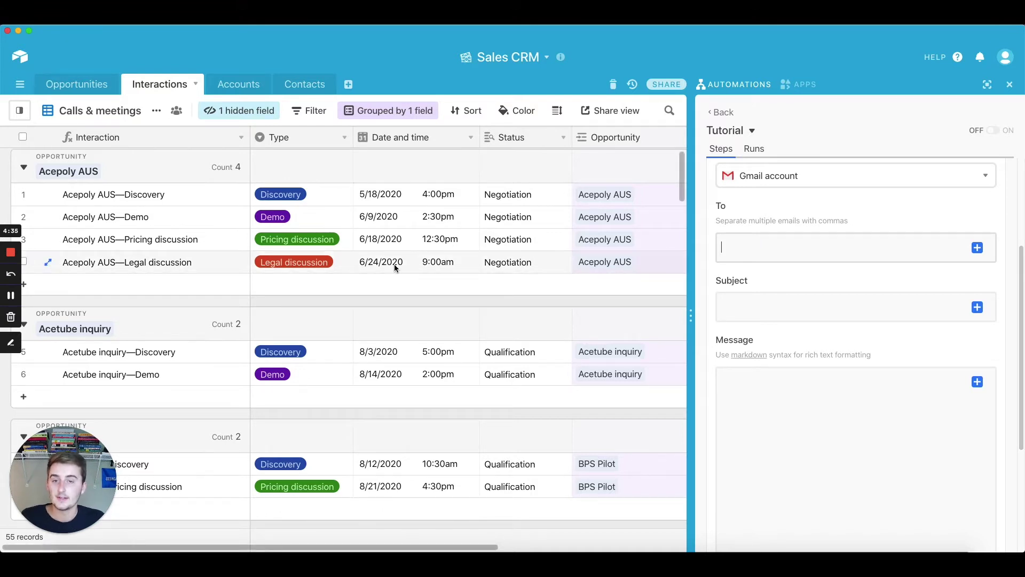
{"action": "scroll", "coordinate": [394, 264], "scroll_direction": "up", "scroll_amount": 1}
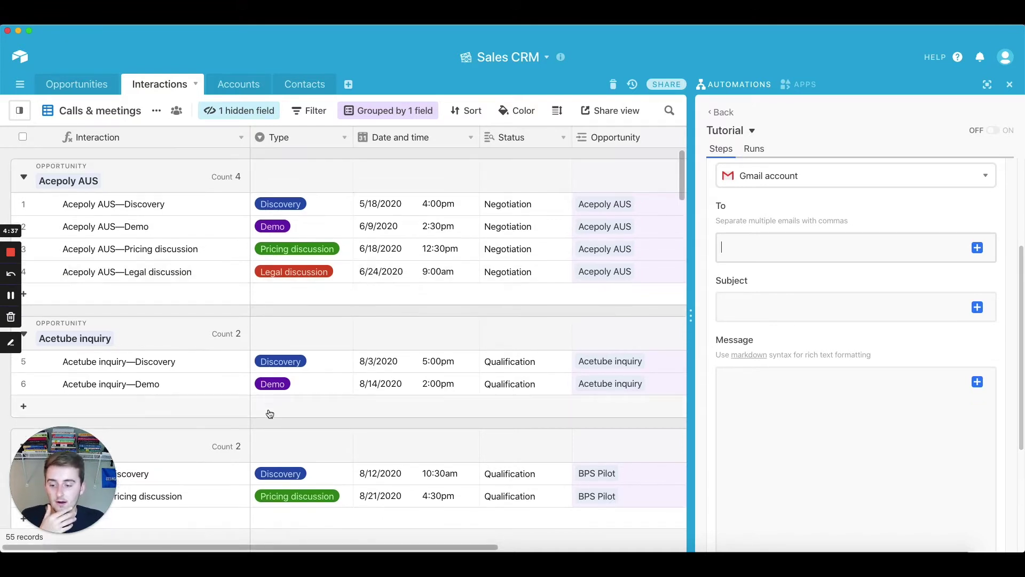
{"action": "left_click_drag", "start_coordinate": [238, 547], "coordinate": [422, 547]}
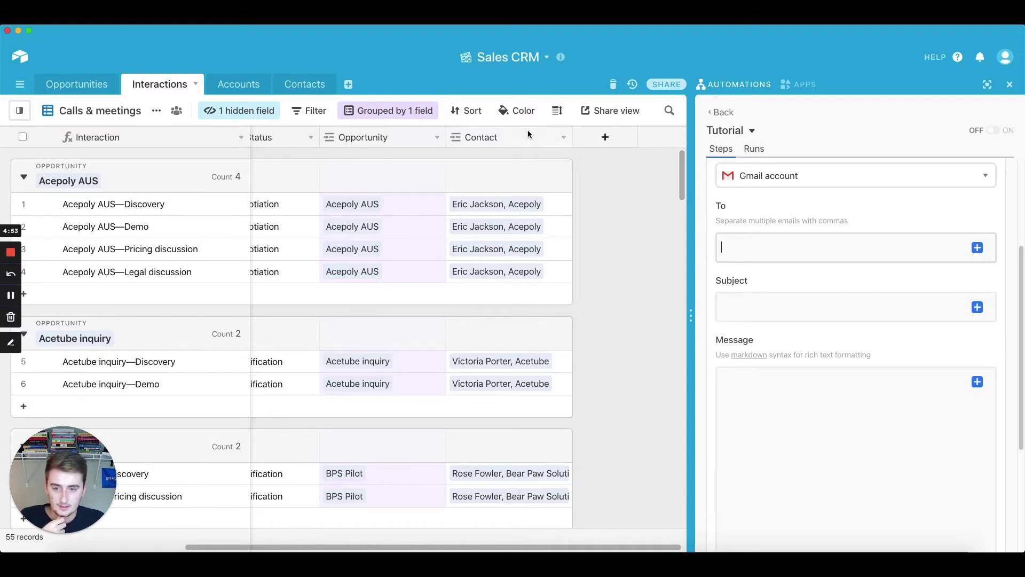
{"action": "left_click", "coordinate": [557, 205]}
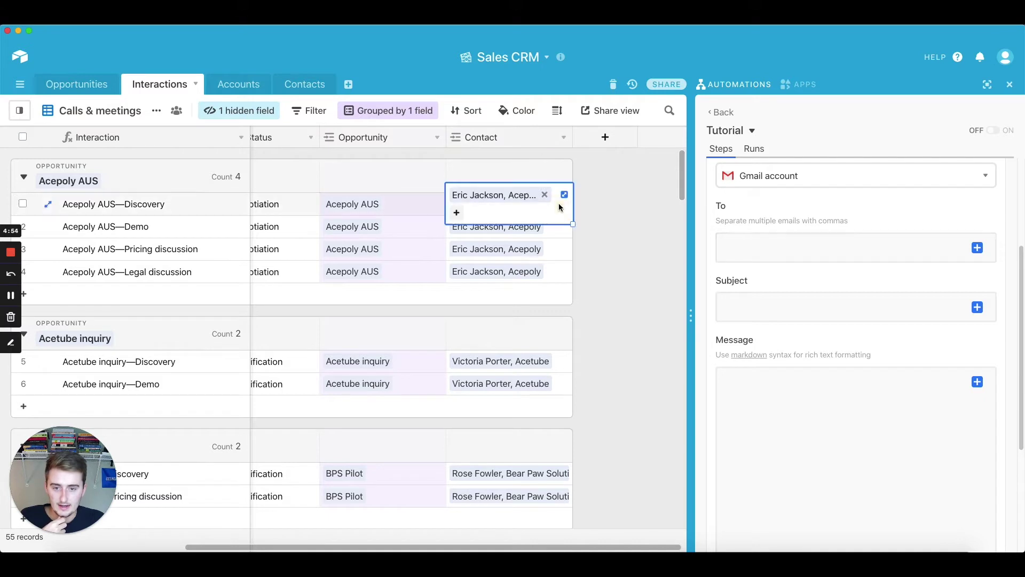
Link a second contact to the first interaction's Contact cell
{"action": "left_click", "coordinate": [457, 213]}
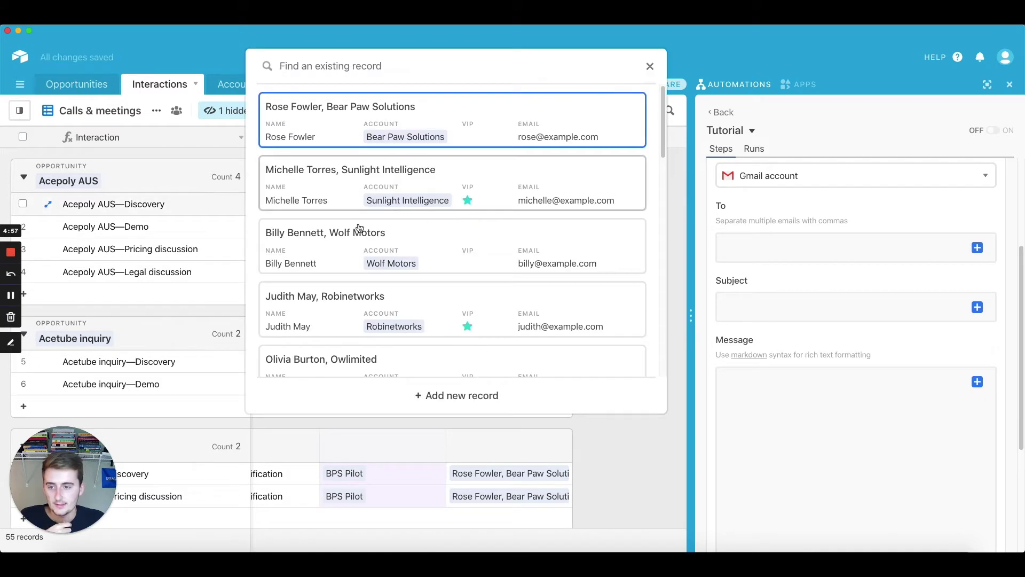
{"action": "left_click", "coordinate": [399, 194]}
{"action": "left_click", "coordinate": [607, 232]}
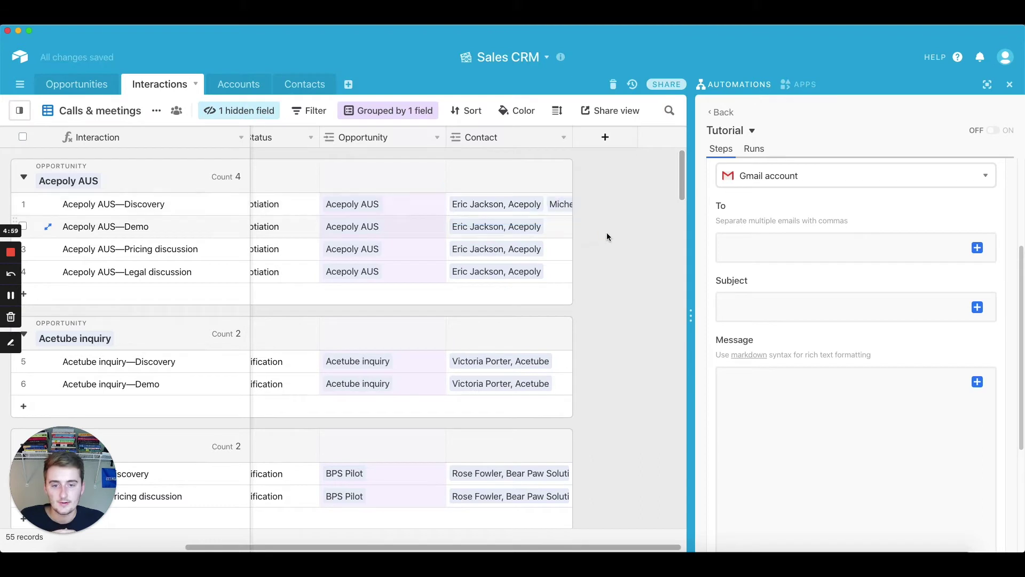
Add a Lookup column pulling Email through the Contact link
{"action": "left_click", "coordinate": [602, 138]}
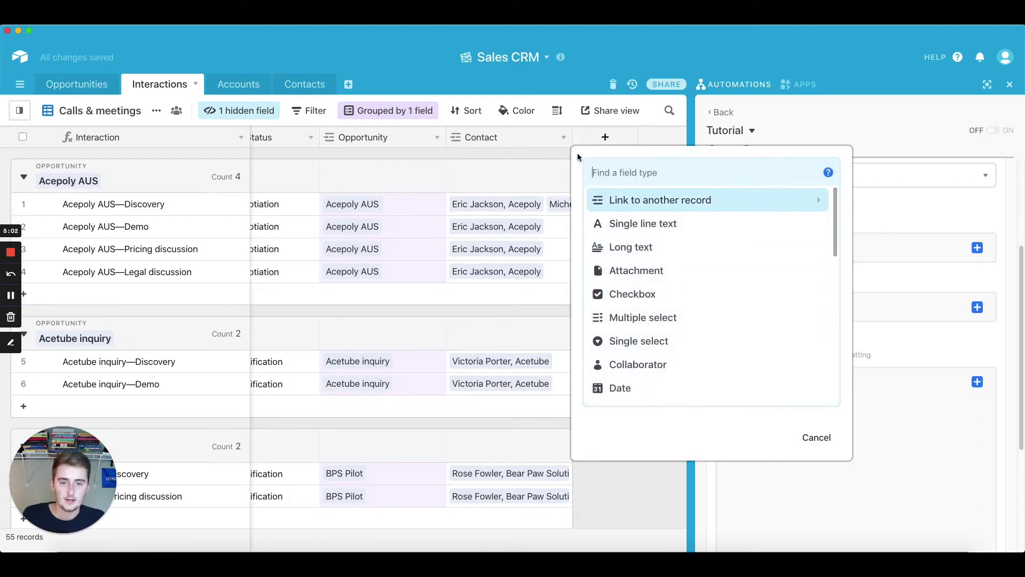
{"action": "scroll", "coordinate": [687, 289], "scroll_direction": "down", "scroll_amount": 6}
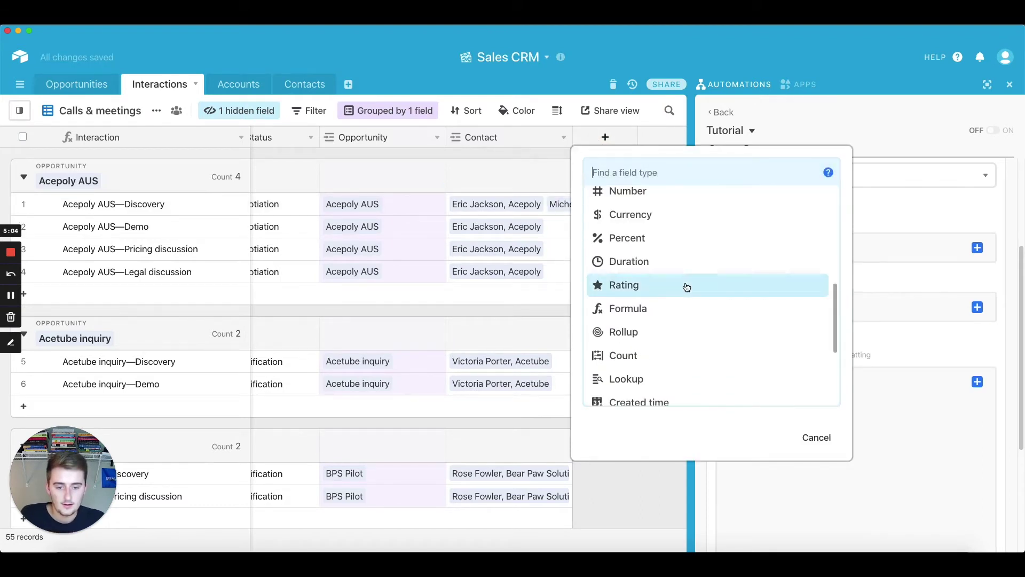
{"action": "left_click", "coordinate": [635, 360]}
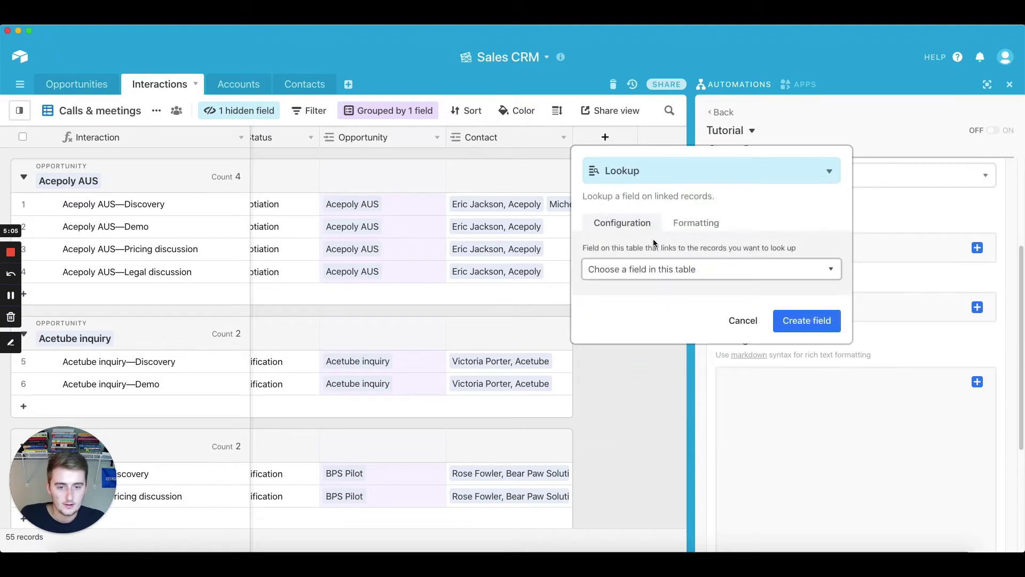
{"action": "left_click", "coordinate": [649, 270]}
{"action": "left_click", "coordinate": [643, 336]}
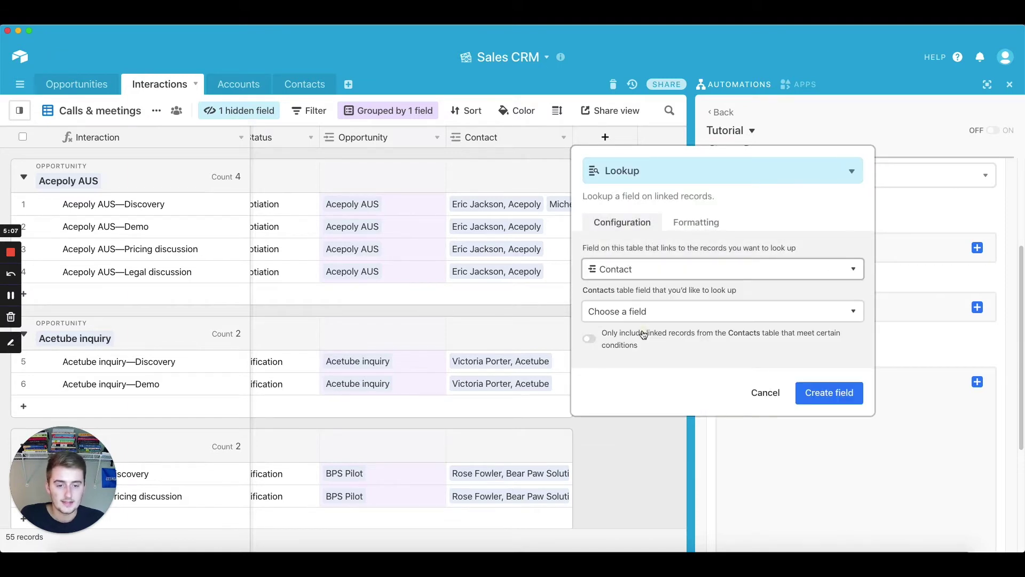
{"action": "left_click", "coordinate": [636, 311]}
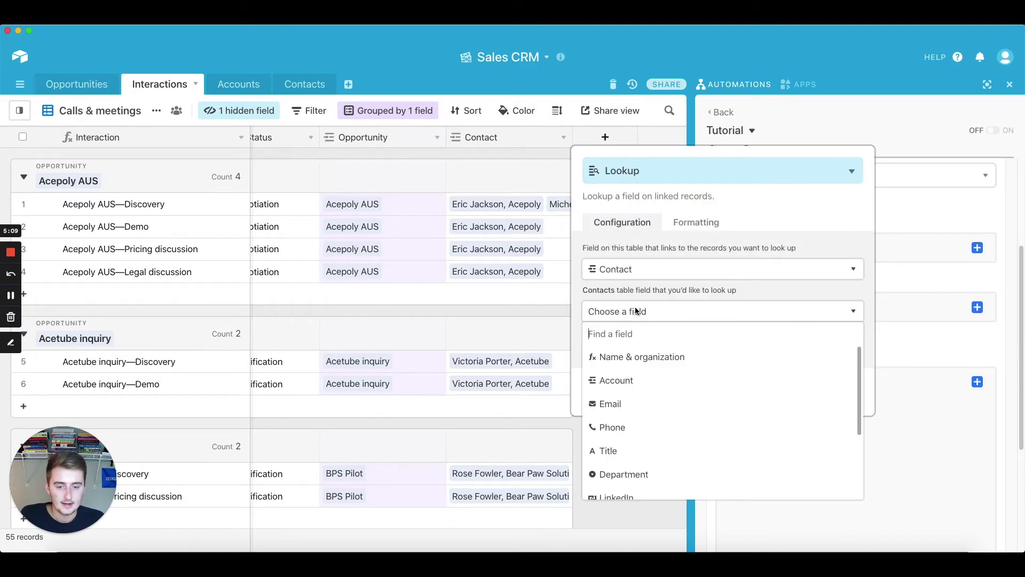
{"action": "left_click", "coordinate": [621, 401]}
{"action": "left_click", "coordinate": [831, 393]}
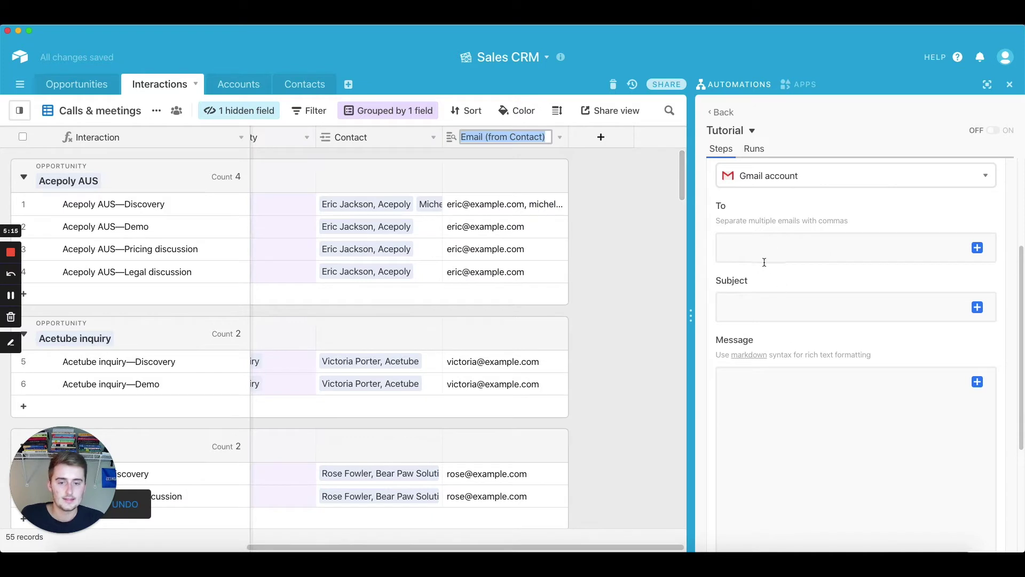
Browse the triggering record's fields for the email's To recipients, then start another new column
{"action": "left_click", "coordinate": [766, 253]}
{"action": "left_click", "coordinate": [977, 247]}
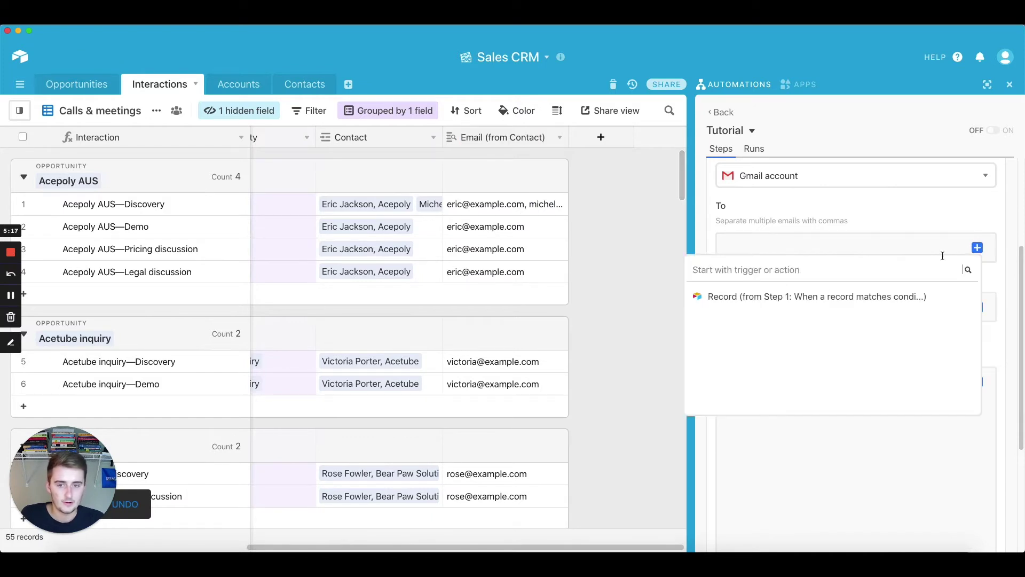
{"action": "left_click", "coordinate": [947, 296]}
{"action": "scroll", "coordinate": [865, 353], "scroll_direction": "down", "scroll_amount": 3}
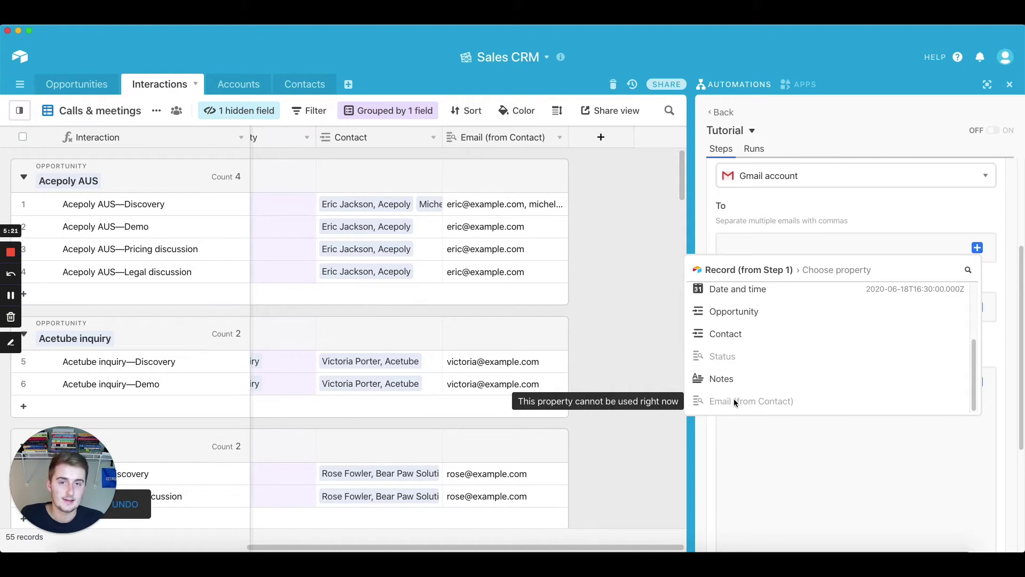
{"action": "left_click", "coordinate": [617, 251]}
{"action": "left_click", "coordinate": [601, 137]}
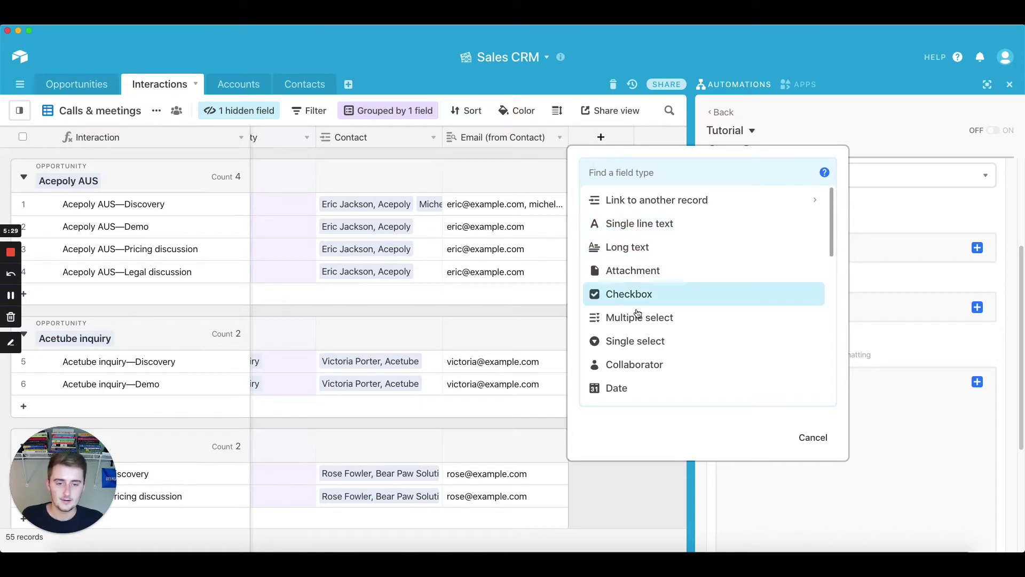
Create a formula column {Email (from Contact)} and name it 'Emails for Automation'
{"action": "scroll", "coordinate": [643, 336], "scroll_direction": "down", "scroll_amount": 1}
{"action": "scroll", "coordinate": [645, 342], "scroll_direction": "down", "scroll_amount": 5}
{"action": "left_click", "coordinate": [639, 354]}
{"action": "left_click", "coordinate": [648, 264]}
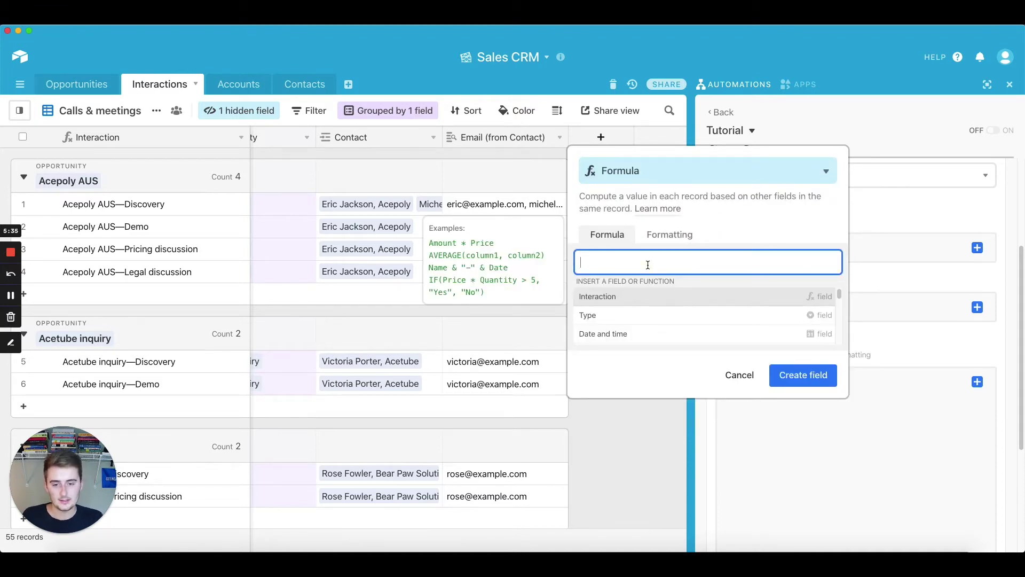
{"action": "type", "text": "Email"}
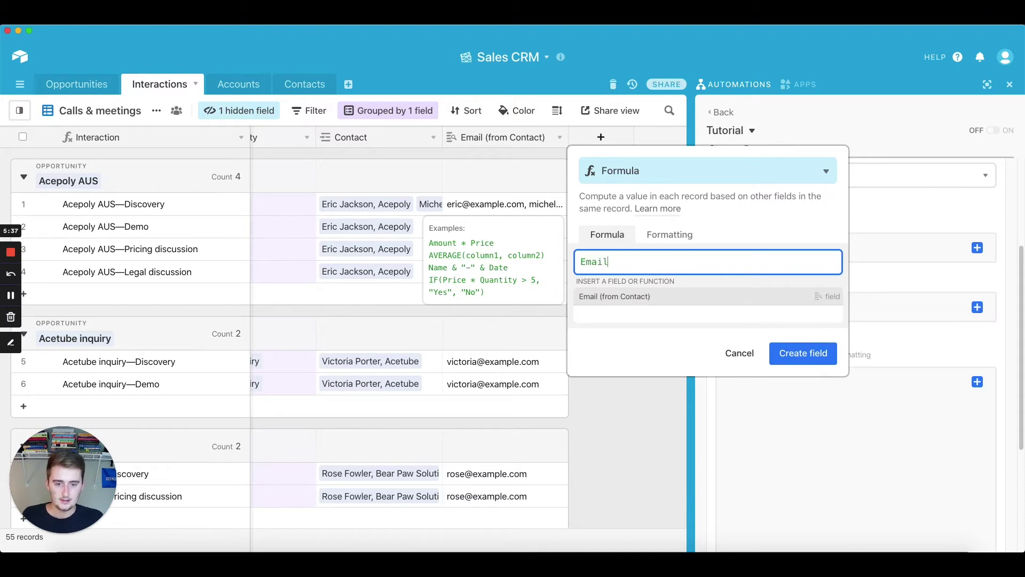
{"action": "left_click", "coordinate": [600, 297]}
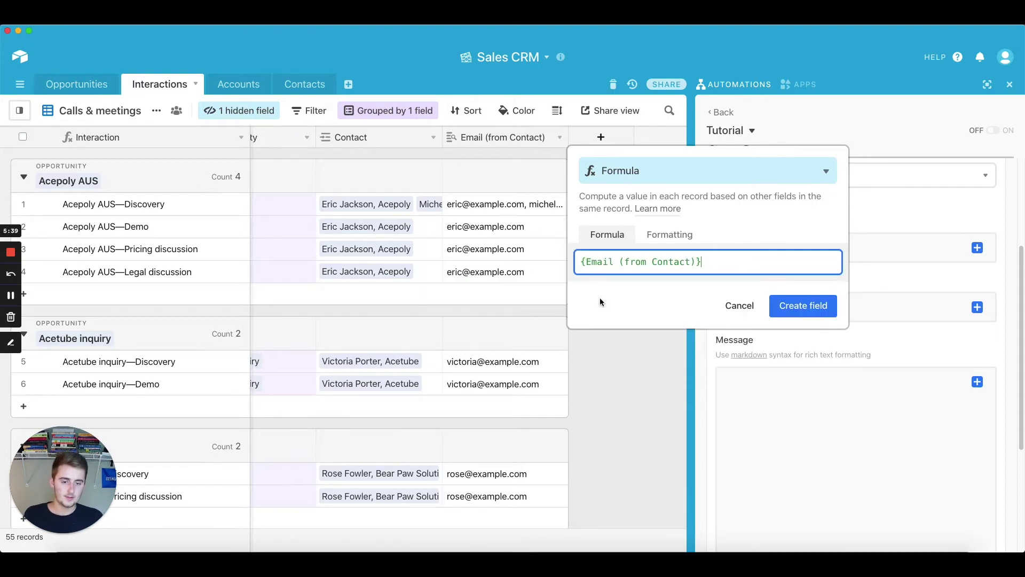
{"action": "left_click", "coordinate": [783, 305]}
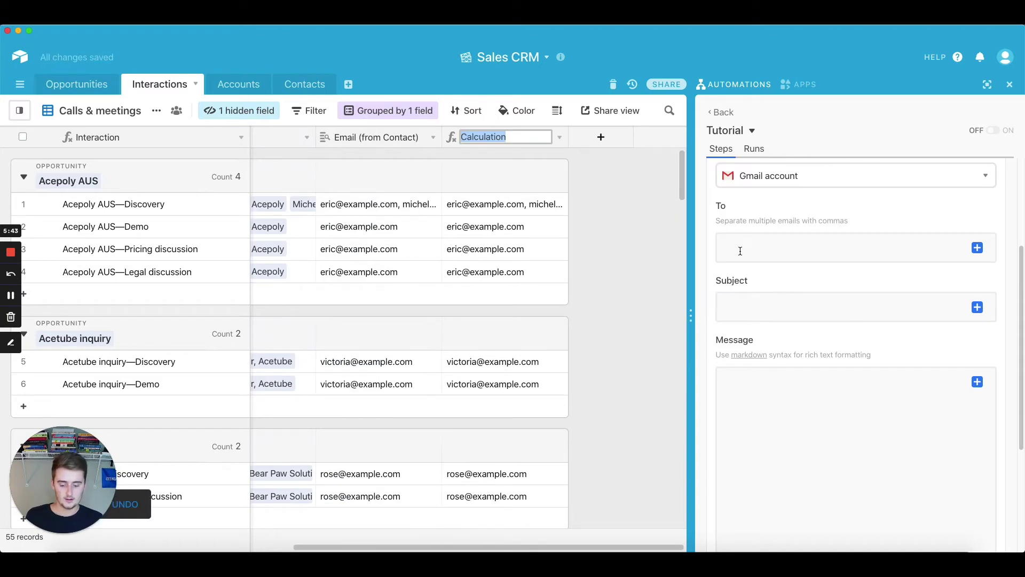
{"action": "type", "text": "Emails"}
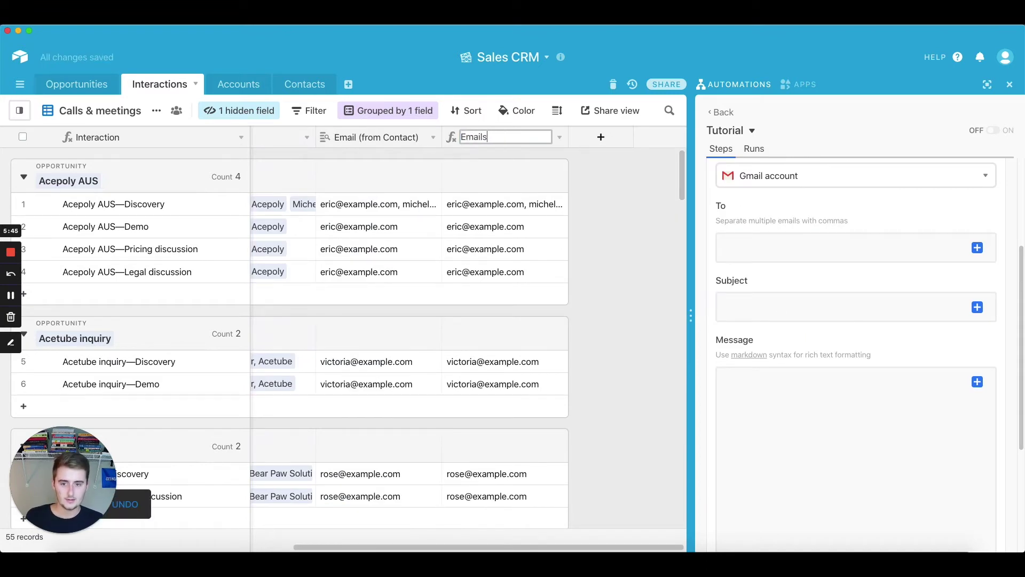
{"action": "type", "text": " for Automation"}
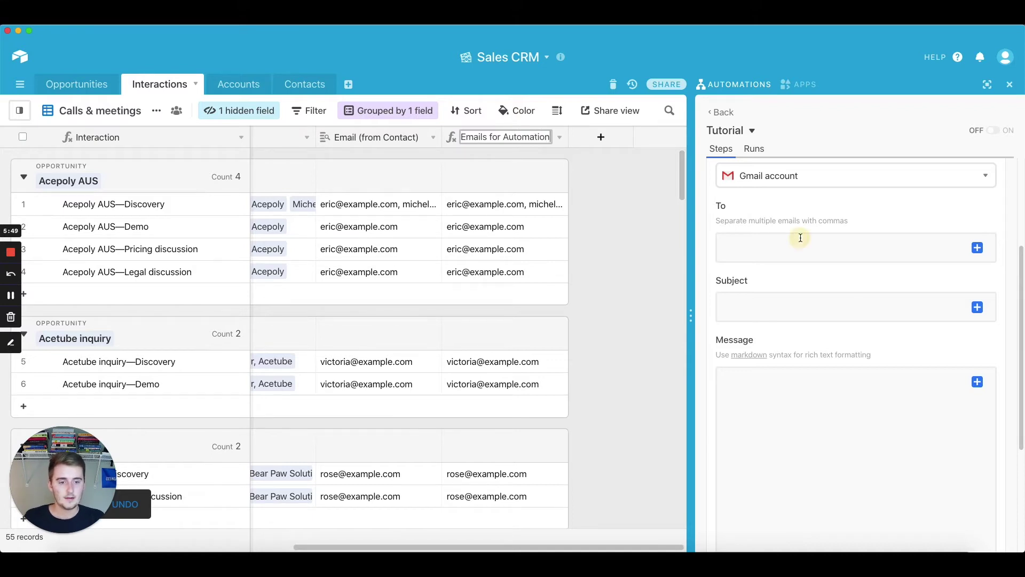
Save the 'Emails for Automation' name and browse the record's fields for the To recipients
{"action": "left_click", "coordinate": [799, 237]}
{"action": "left_click", "coordinate": [977, 247]}
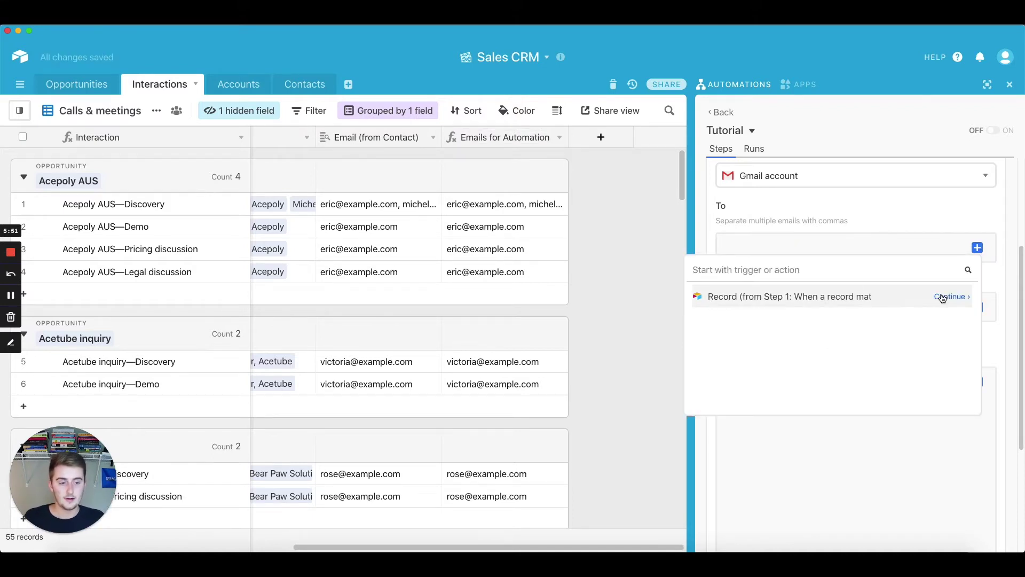
{"action": "left_click", "coordinate": [951, 296]}
{"action": "scroll", "coordinate": [840, 327], "scroll_direction": "down", "scroll_amount": 5}
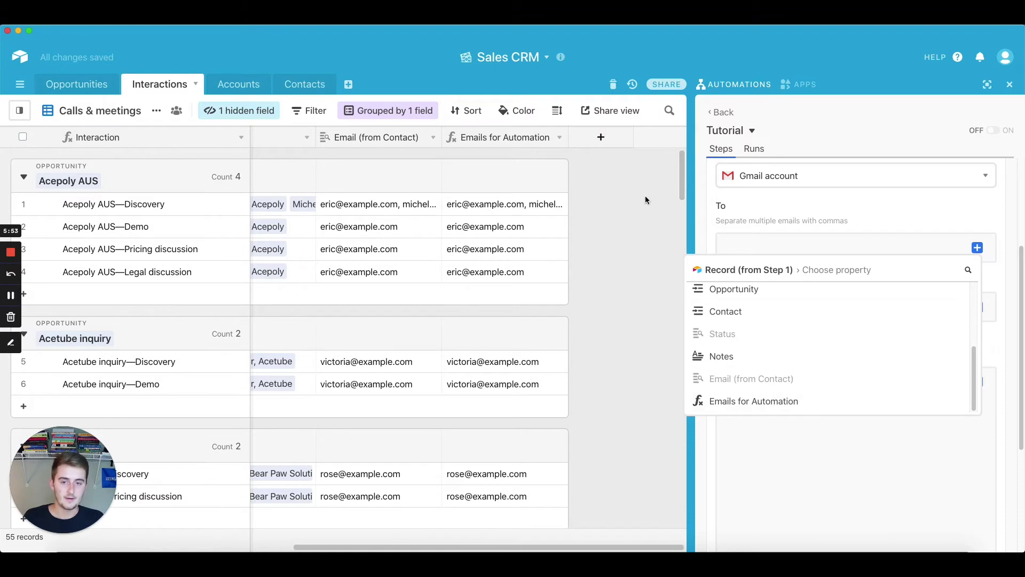
Rewrite the Emails for Automation formula as ARRAYJOIN({Email (from Contact)})
{"action": "left_click", "coordinate": [559, 137]}
{"action": "left_click", "coordinate": [551, 158]}
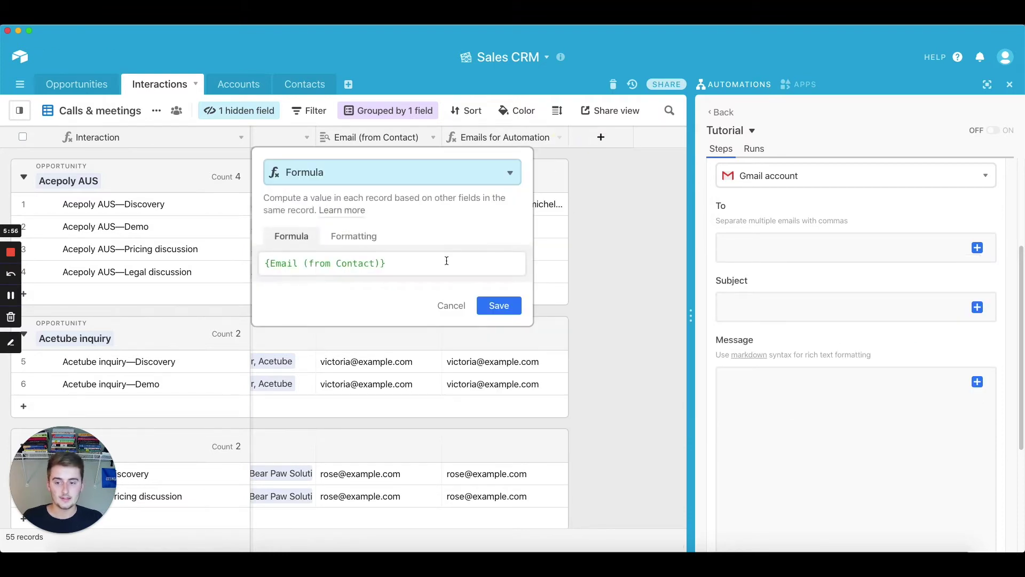
{"action": "left_click_drag", "start_coordinate": [408, 266], "coordinate": [256, 262]}
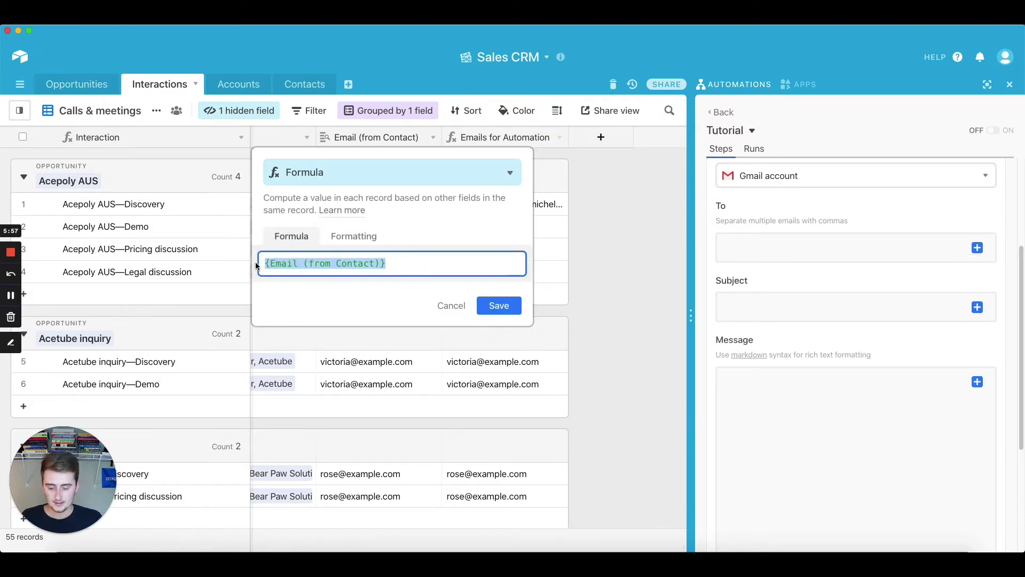
{"action": "type", "text": "array"}
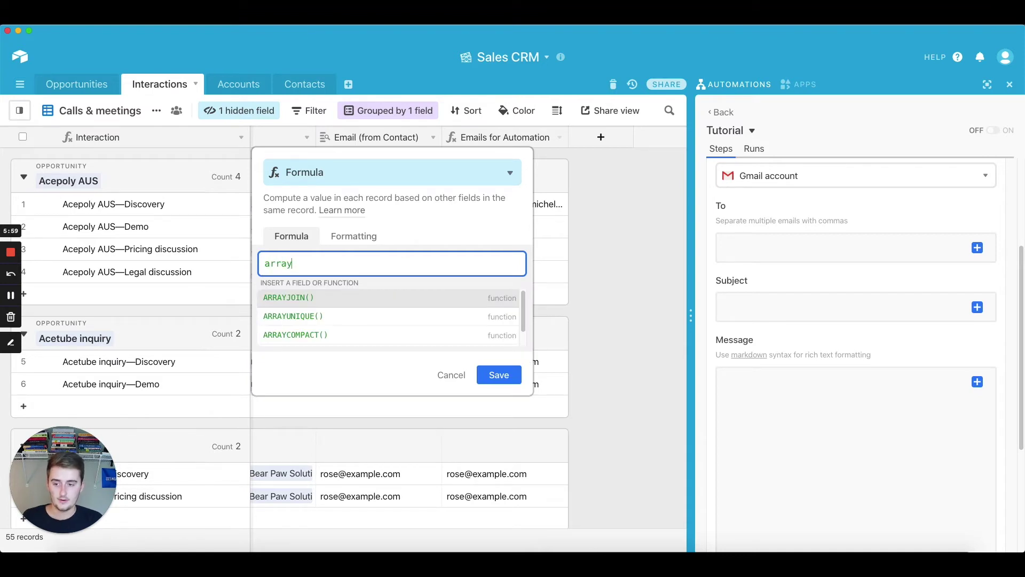
{"action": "left_click", "coordinate": [311, 296]}
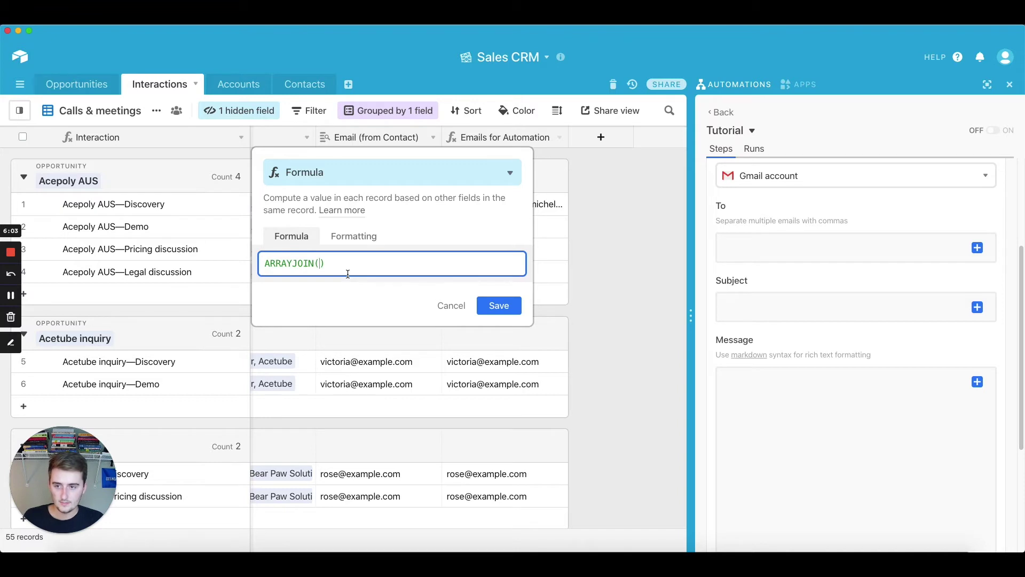
{"action": "type", "text": "email"}
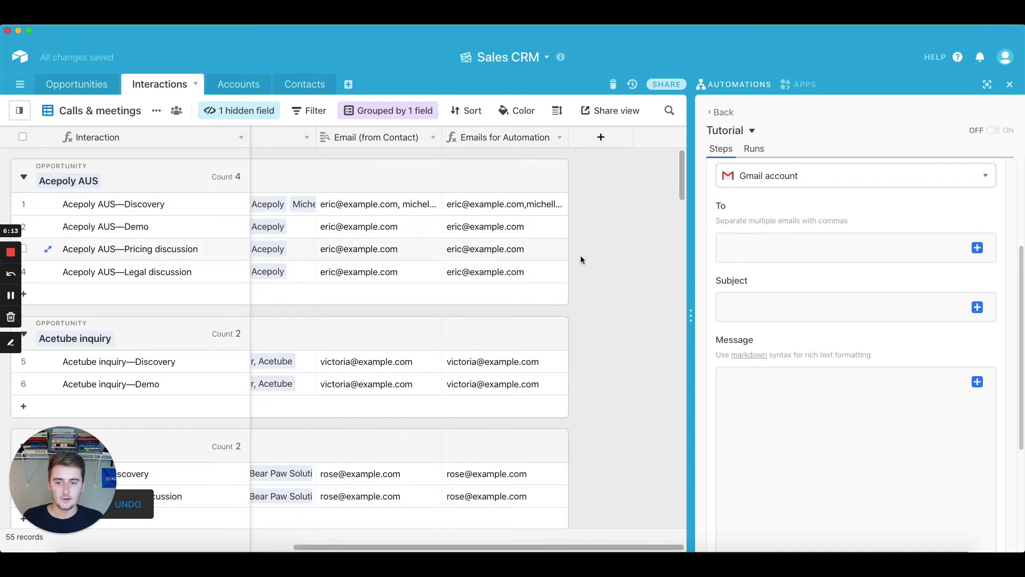
Insert the trigger record's Emails for Automation field into the email's To field
{"action": "left_click", "coordinate": [803, 243]}
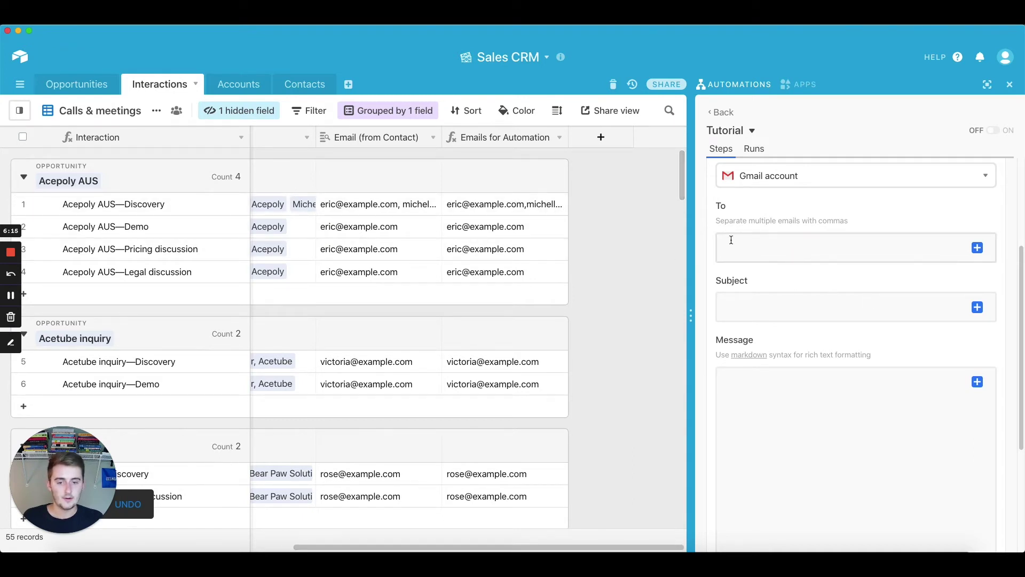
{"action": "left_click", "coordinate": [977, 247]}
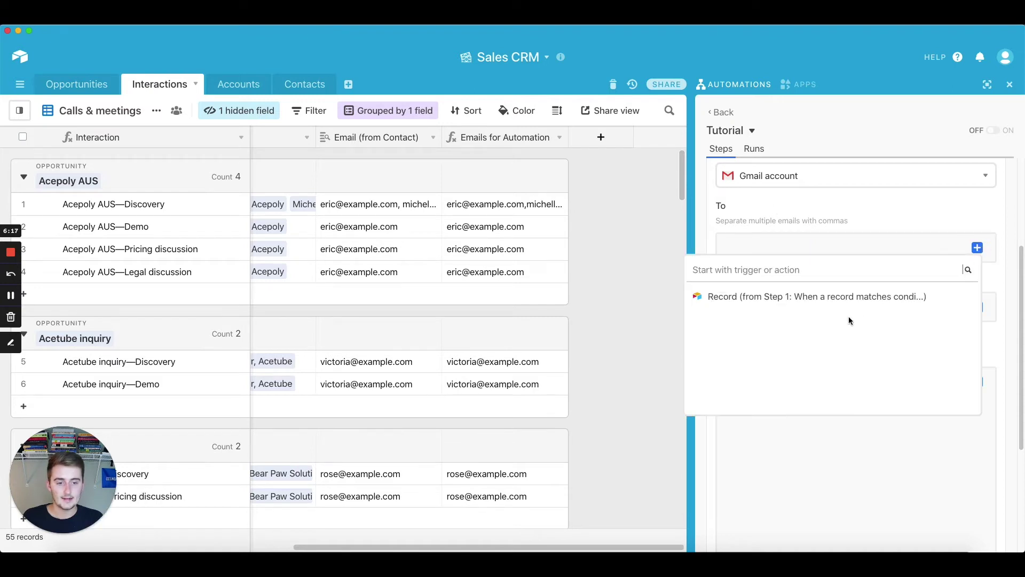
{"action": "left_click", "coordinate": [950, 297]}
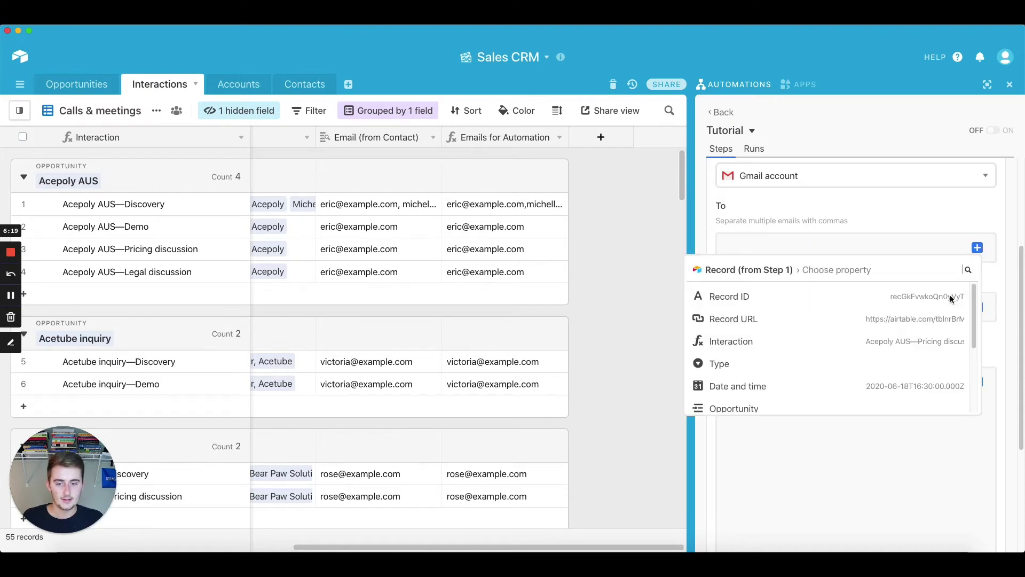
{"action": "scroll", "coordinate": [825, 347], "scroll_direction": "down", "scroll_amount": 1}
{"action": "scroll", "coordinate": [825, 347], "scroll_direction": "down", "scroll_amount": 3}
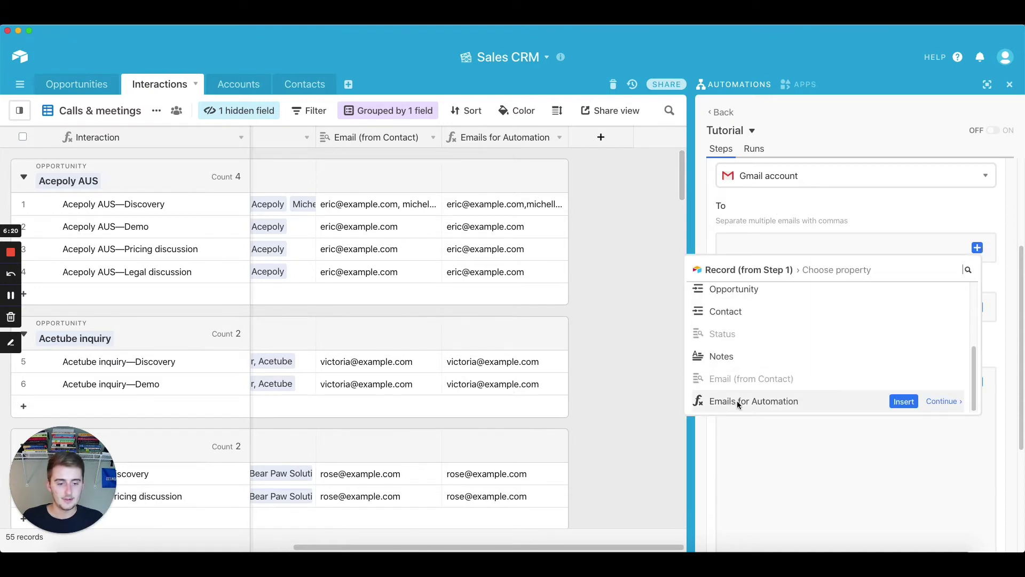
{"action": "left_click", "coordinate": [902, 400]}
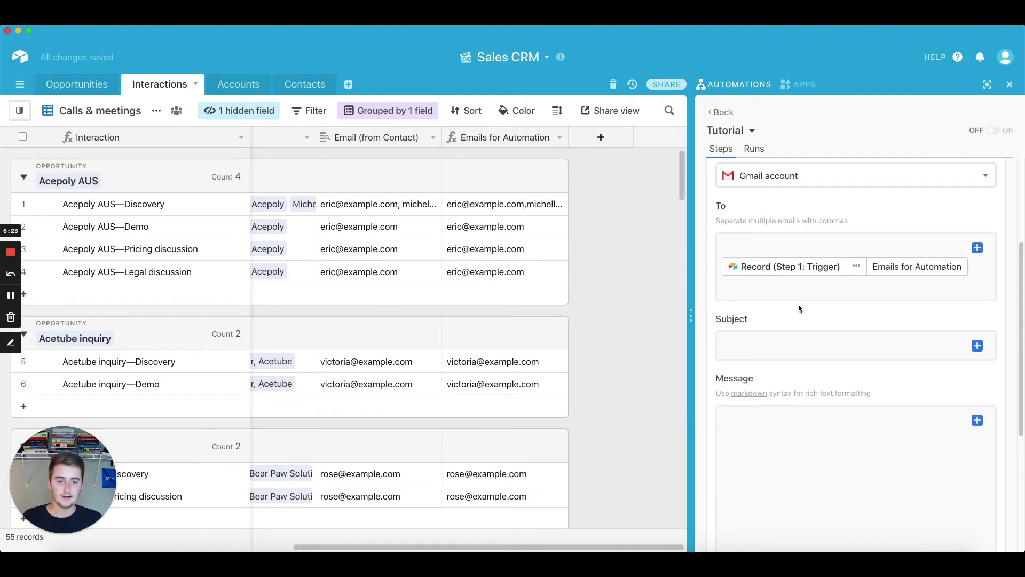
Append a comma and one additional fixed e-mail address to the recipients
{"action": "left_click", "coordinate": [781, 337]}
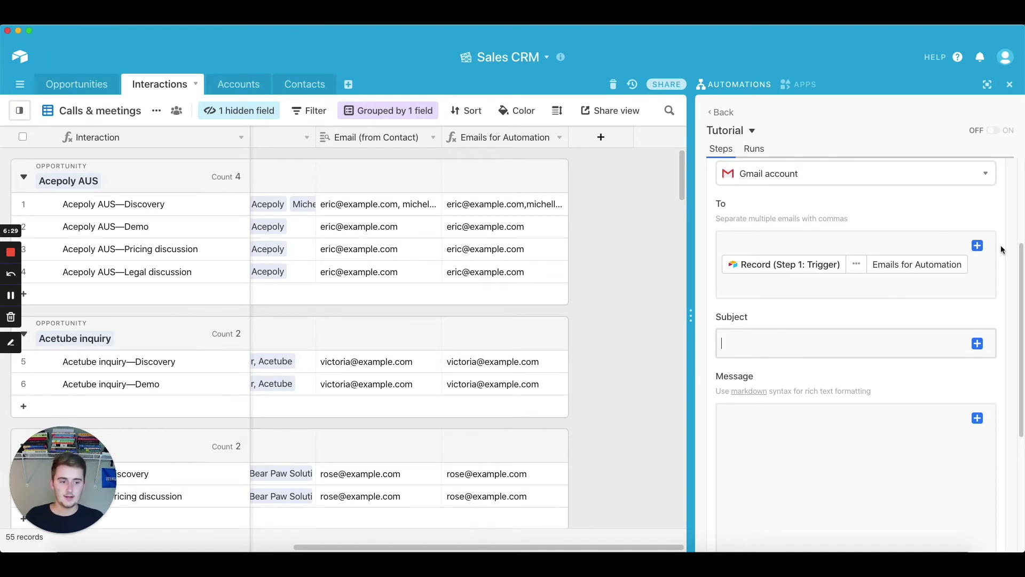
{"action": "left_click", "coordinate": [980, 267]}
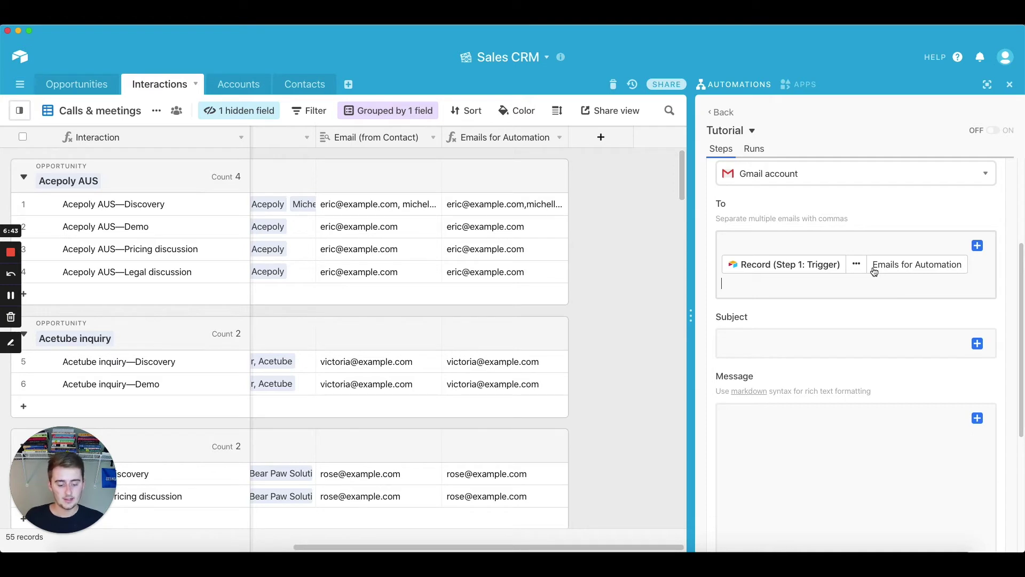
{"action": "type", "text": ","}
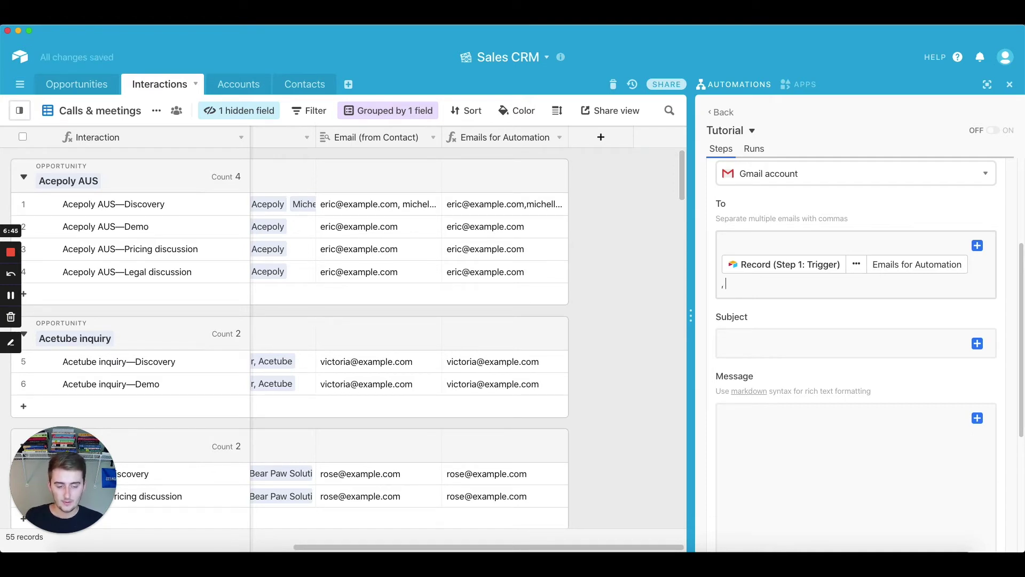
Type 'Recap of the Interaction:' as the subject and bring up the trigger record's fields
{"action": "left_click", "coordinate": [843, 338]}
{"action": "scroll", "coordinate": [838, 337], "scroll_direction": "down", "scroll_amount": 1}
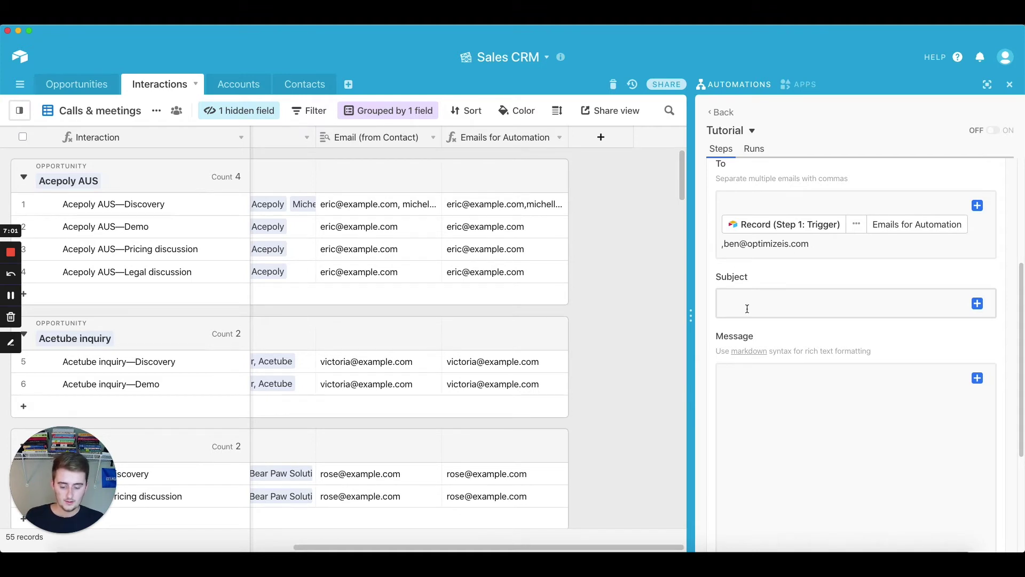
{"action": "type", "text": "Recap of "}
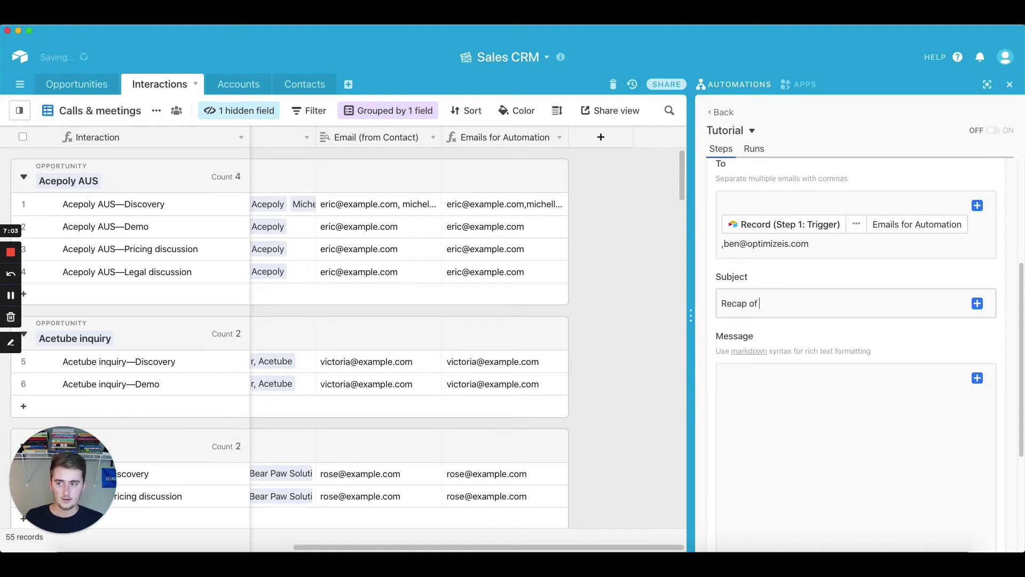
{"action": "type", "text": "the Interact"}
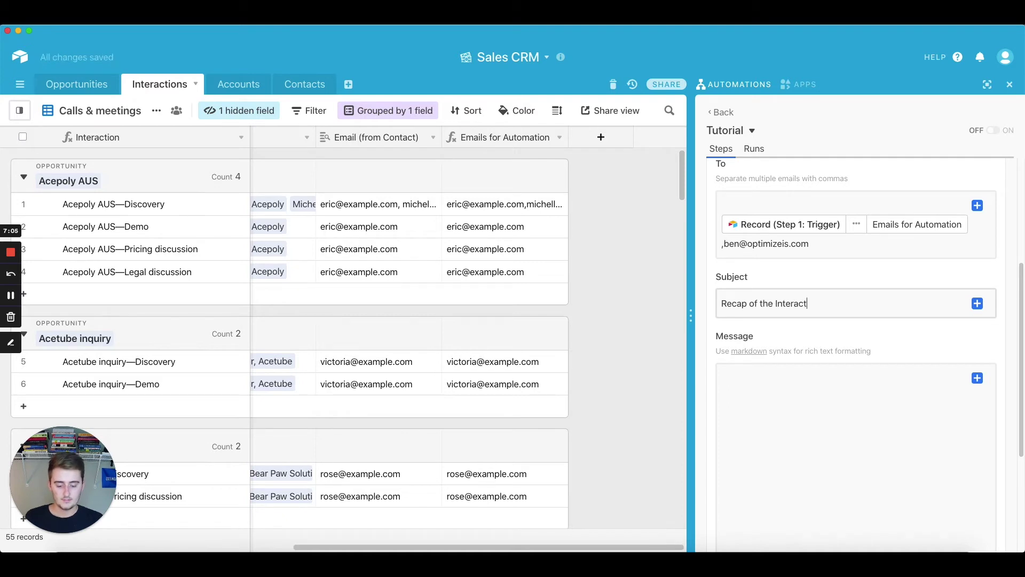
{"action": "type", "text": "ion:"}
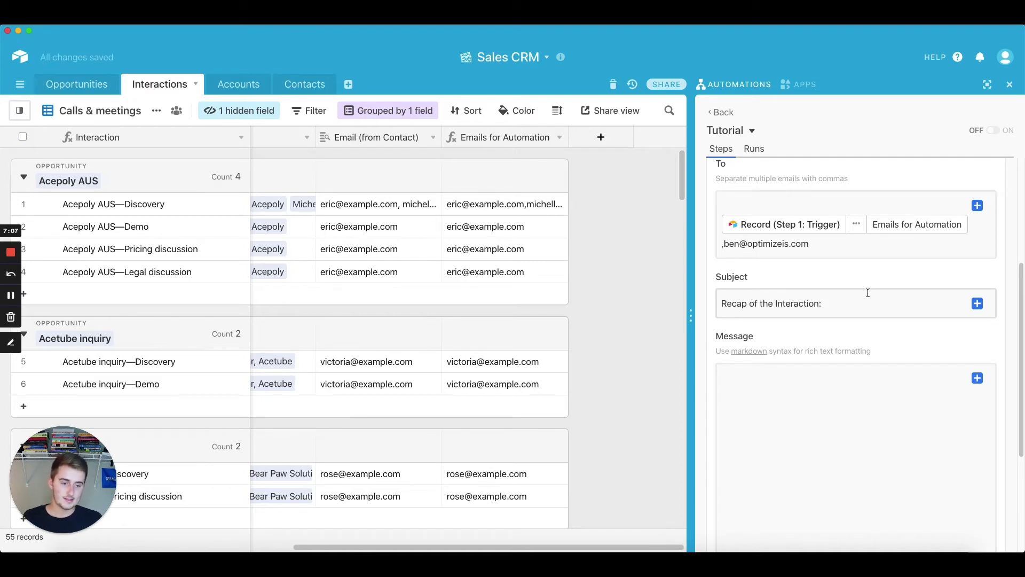
{"action": "left_click", "coordinate": [977, 303]}
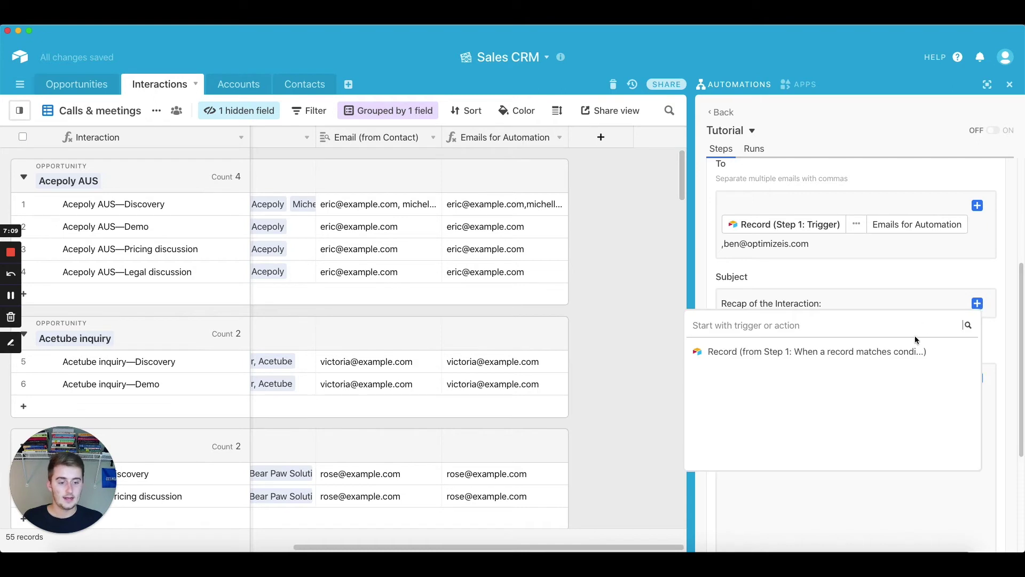
{"action": "left_click", "coordinate": [950, 352]}
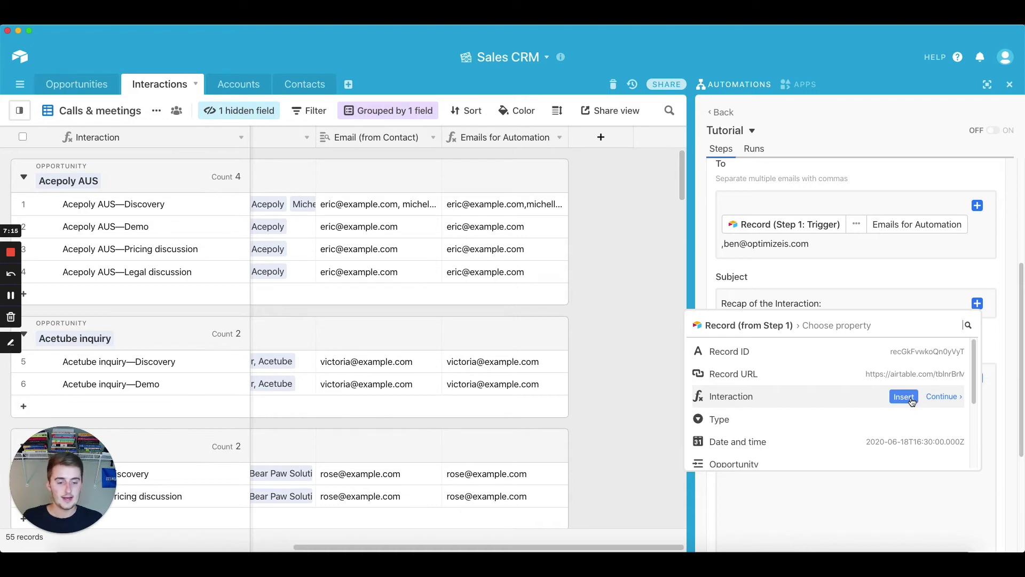
Add the Interaction field to the subject and start the message with 'Hi,'
{"action": "left_click", "coordinate": [911, 400]}
{"action": "scroll", "coordinate": [792, 337], "scroll_direction": "down", "scroll_amount": 4}
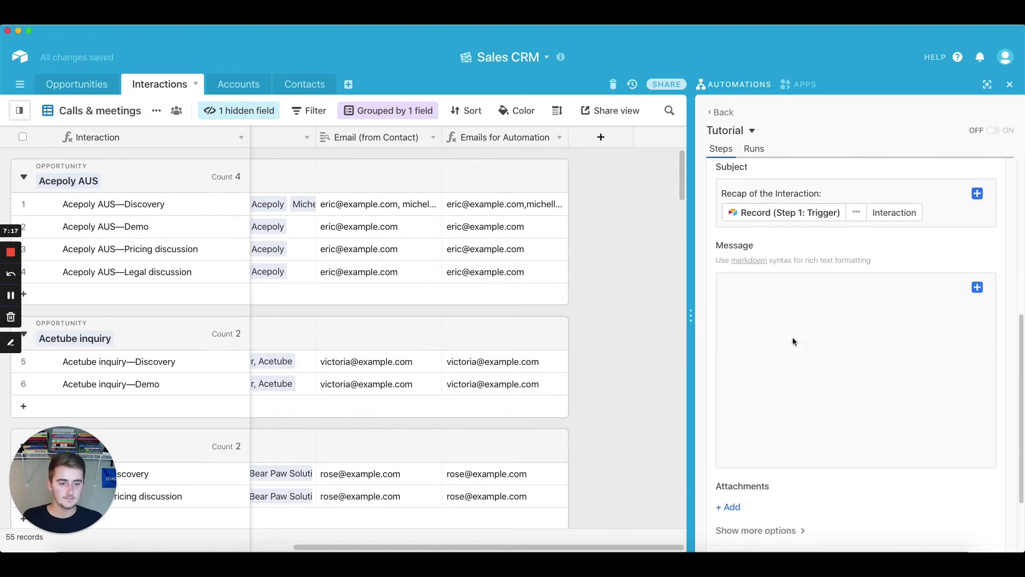
{"action": "left_click", "coordinate": [777, 311]}
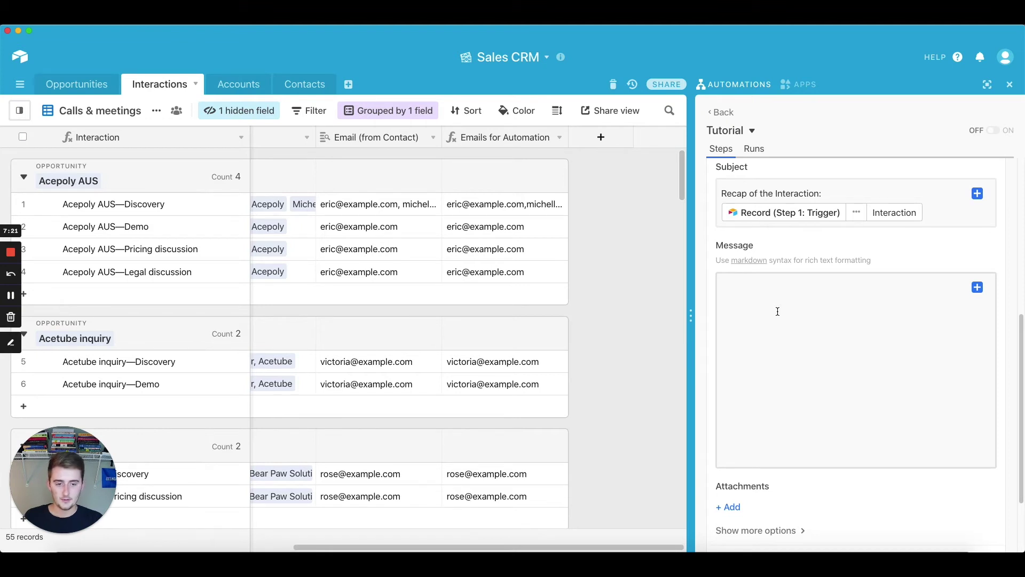
{"action": "type", "text": "Hi,"}
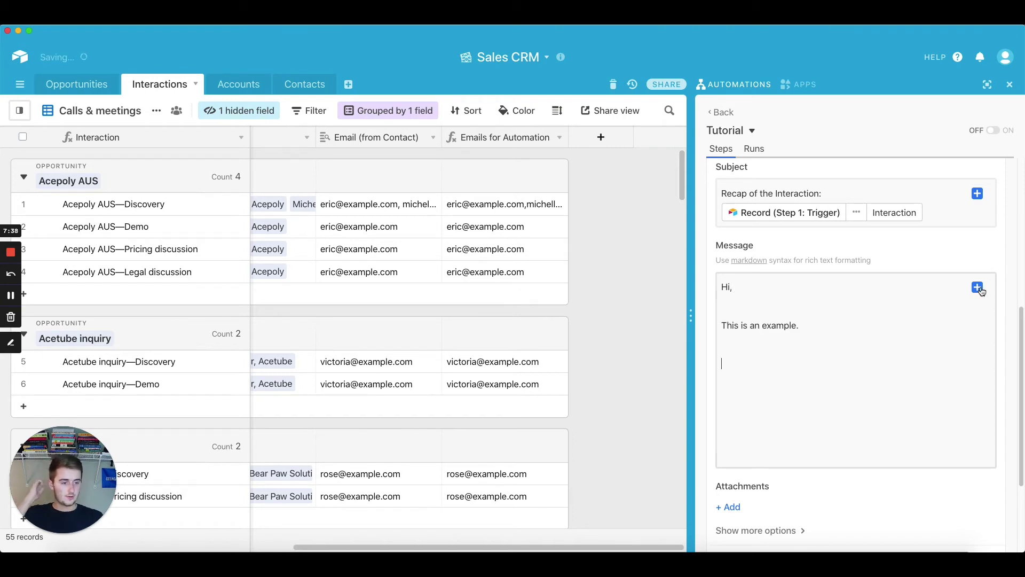
Insert the record's Record URL and Interaction fields into the message body
{"action": "left_click", "coordinate": [981, 291]}
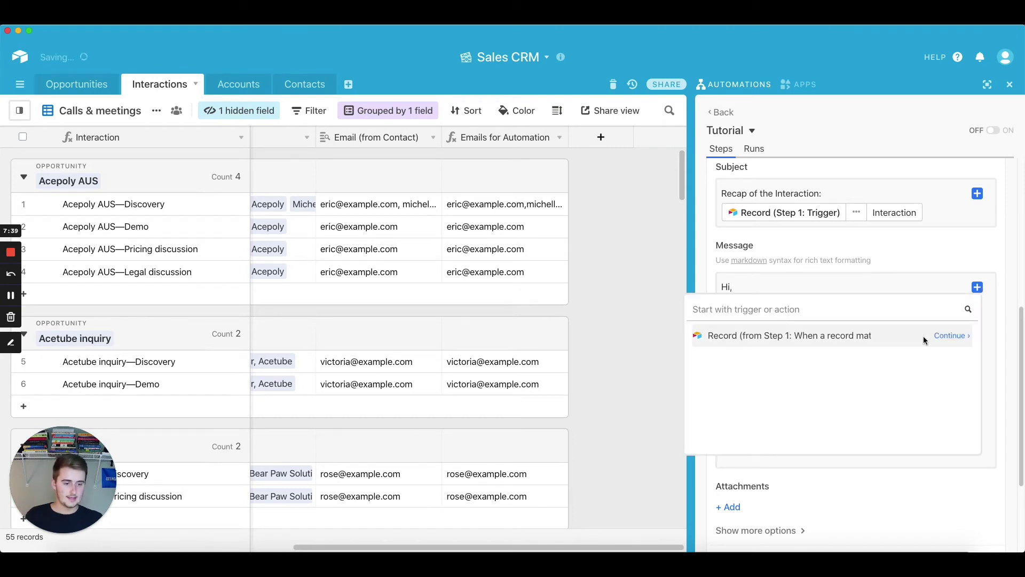
{"action": "left_click", "coordinate": [950, 337]}
{"action": "scroll", "coordinate": [768, 386], "scroll_direction": "down", "scroll_amount": 5}
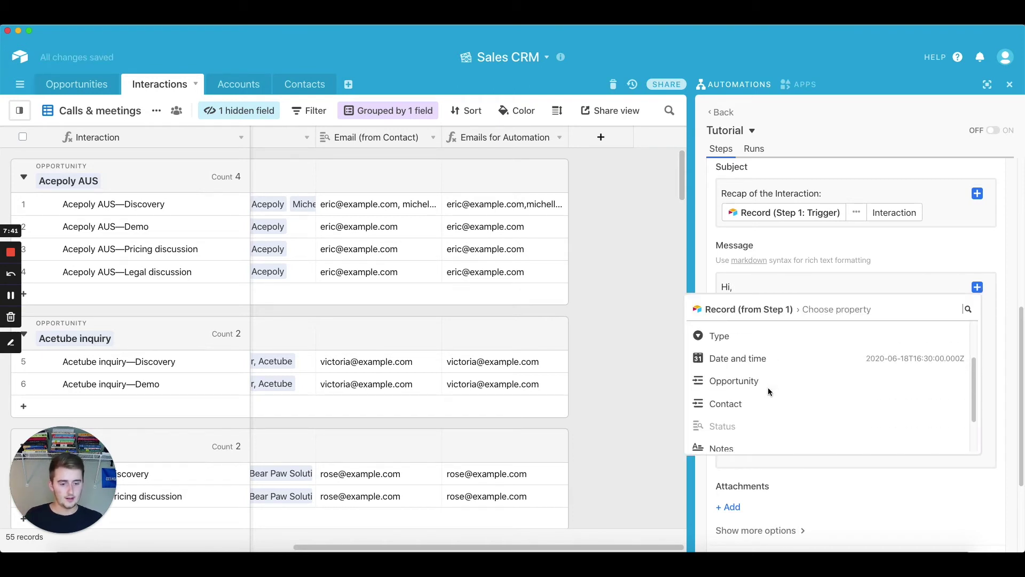
{"action": "scroll", "coordinate": [768, 387], "scroll_direction": "up", "scroll_amount": 5}
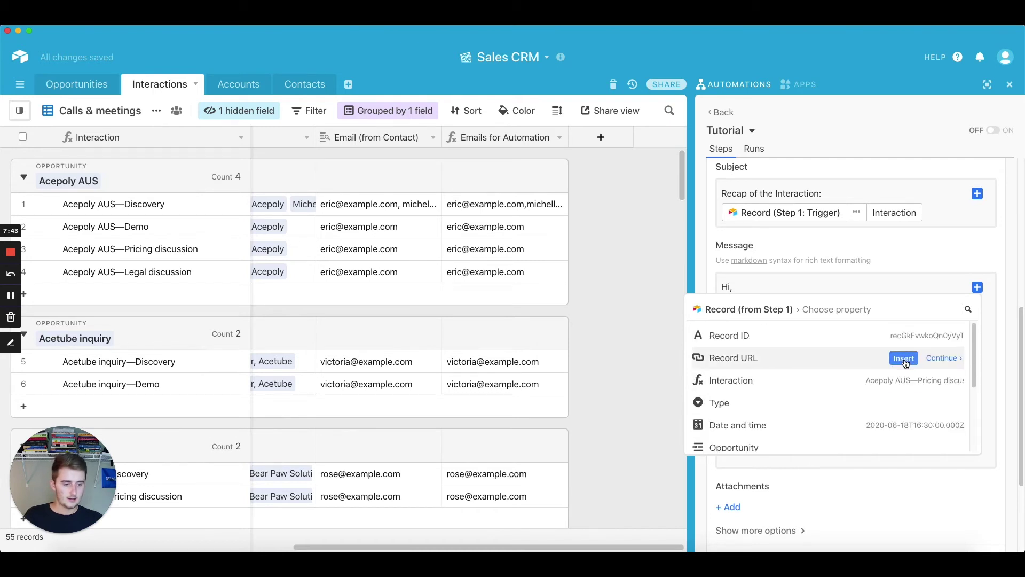
{"action": "left_click", "coordinate": [903, 359]}
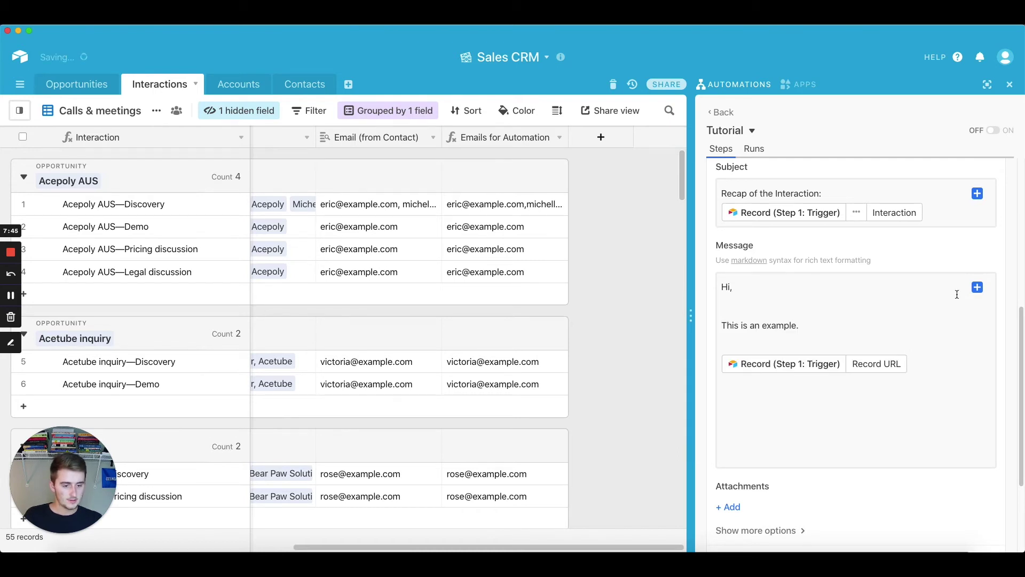
{"action": "left_click", "coordinate": [977, 287]}
{"action": "mouse_move", "coordinate": [885, 341]}
{"action": "left_click", "coordinate": [954, 338]}
{"action": "left_click", "coordinate": [899, 380]}
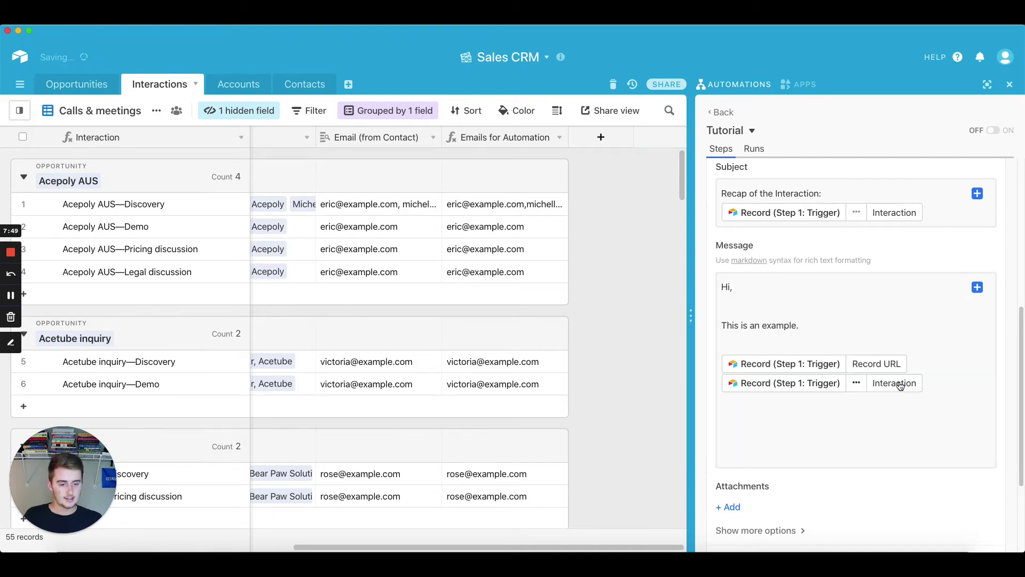
Insert the Type's Name and the Date and time field into the message
{"action": "left_click", "coordinate": [978, 288]}
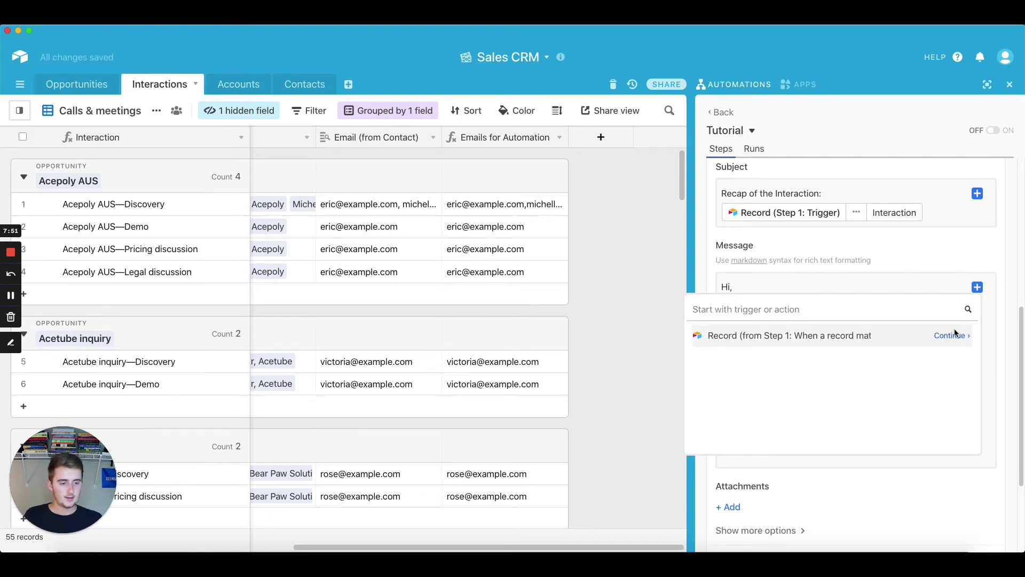
{"action": "left_click", "coordinate": [951, 336]}
{"action": "mouse_move", "coordinate": [827, 419]}
{"action": "scroll", "coordinate": [826, 415], "scroll_direction": "down", "scroll_amount": 1}
{"action": "left_click", "coordinate": [916, 392]}
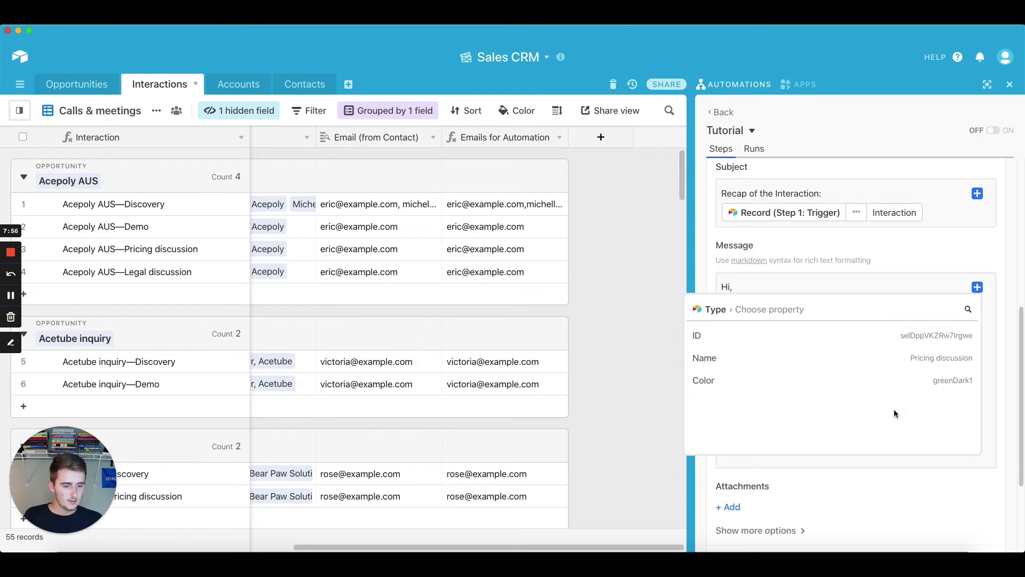
{"action": "left_click", "coordinate": [911, 358]}
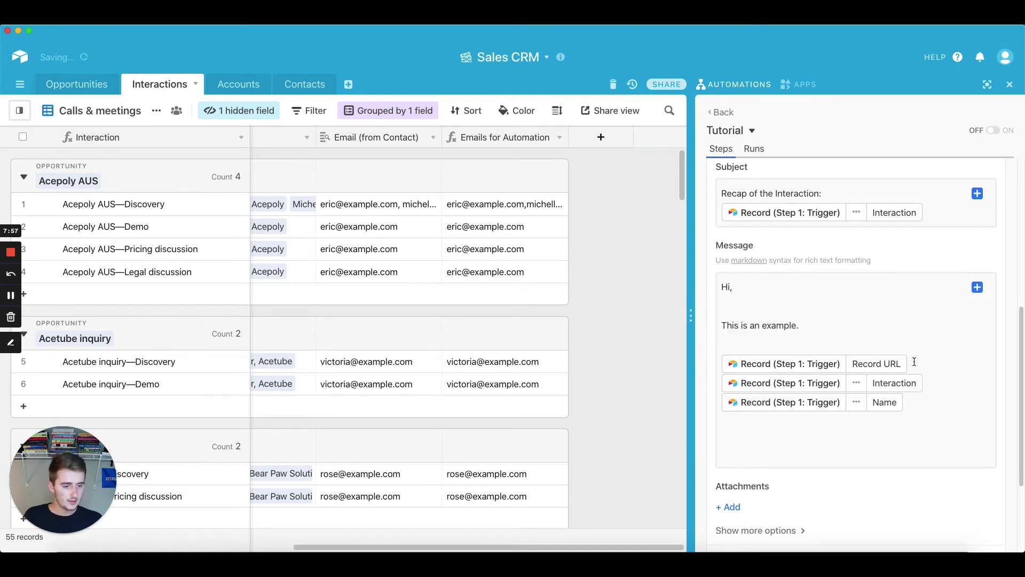
{"action": "left_click", "coordinate": [977, 288]}
{"action": "left_click", "coordinate": [904, 390]}
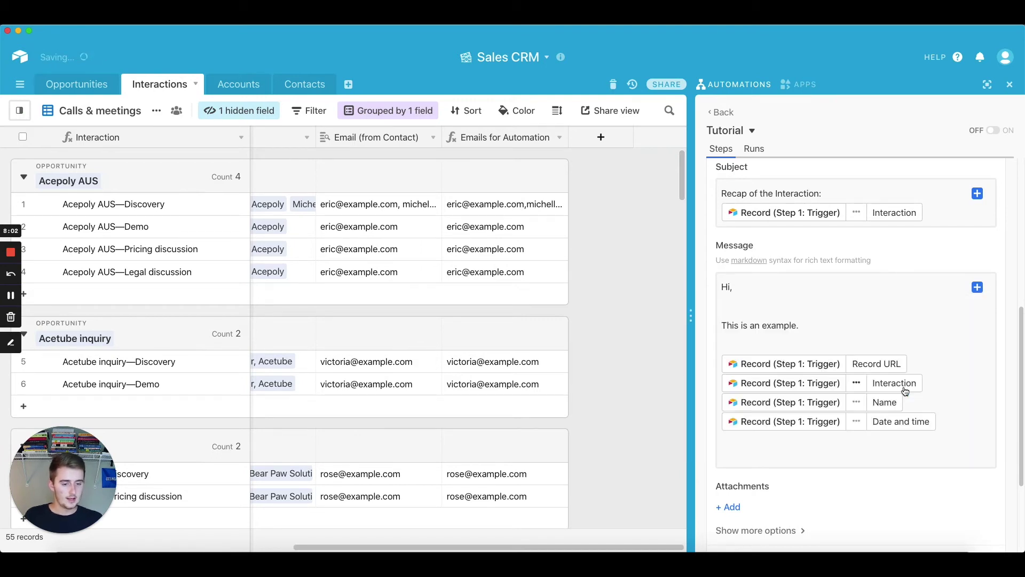
Insert the linked Opportunity's names after 'Hi,', then delete that token again
{"action": "left_click", "coordinate": [977, 287]}
{"action": "left_click", "coordinate": [939, 337]}
{"action": "mouse_move", "coordinate": [927, 410]}
{"action": "scroll", "coordinate": [926, 410], "scroll_direction": "down", "scroll_amount": 2}
{"action": "mouse_move", "coordinate": [900, 388]}
{"action": "left_click", "coordinate": [940, 388]}
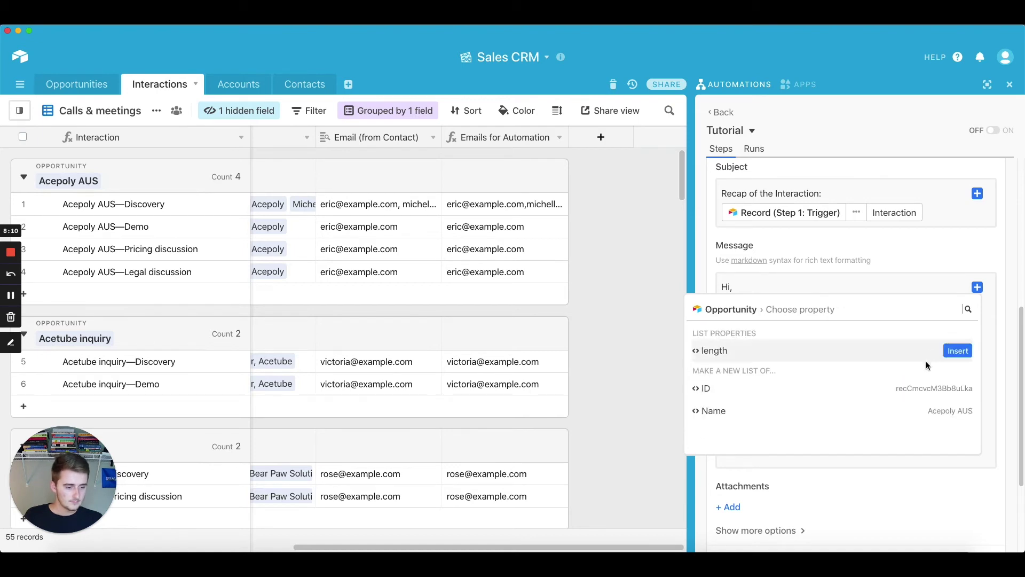
{"action": "left_click", "coordinate": [913, 411]}
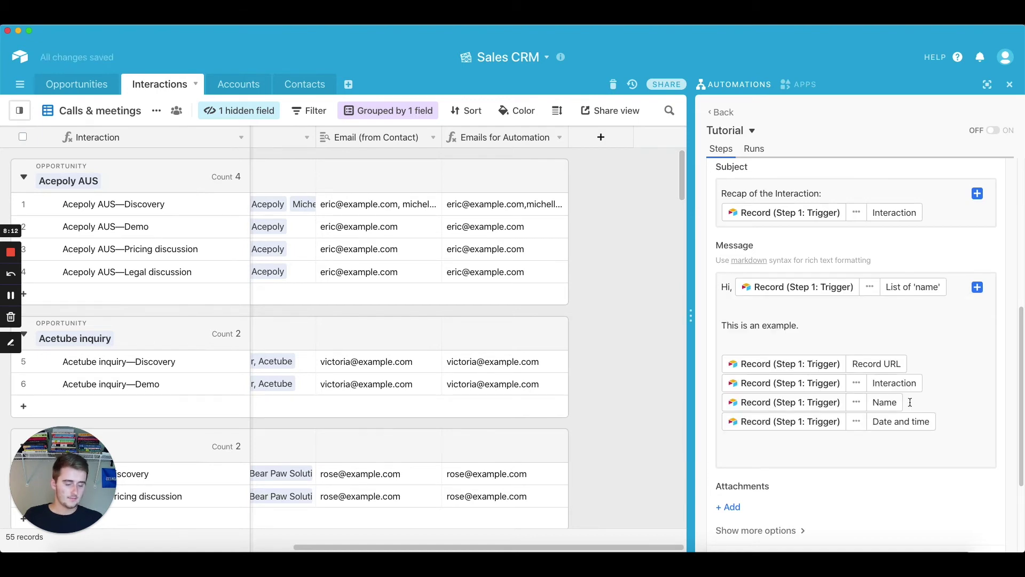
{"action": "scroll", "coordinate": [912, 407], "scroll_direction": "up", "scroll_amount": 1}
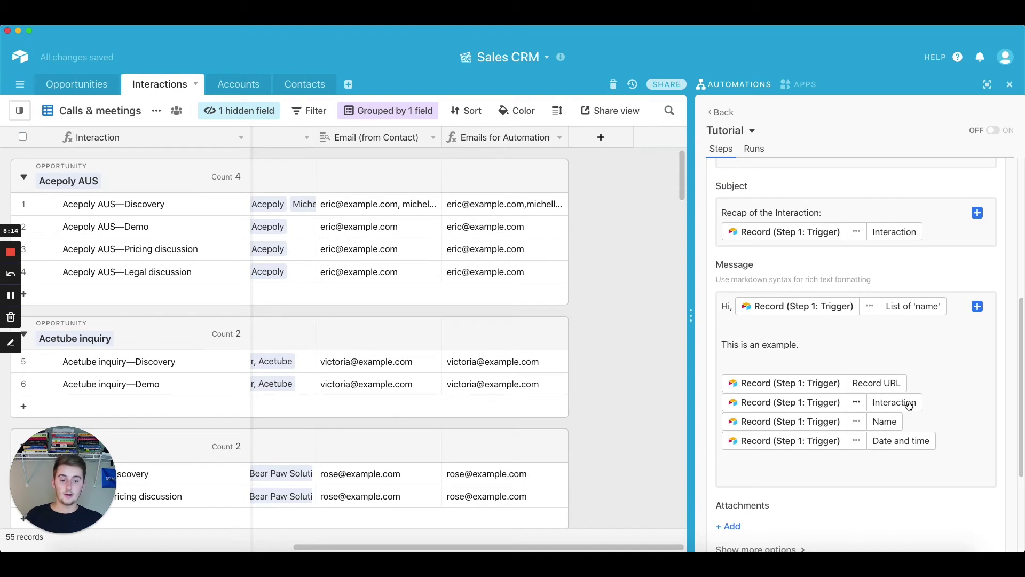
{"action": "scroll", "coordinate": [909, 404], "scroll_direction": "down", "scroll_amount": 1}
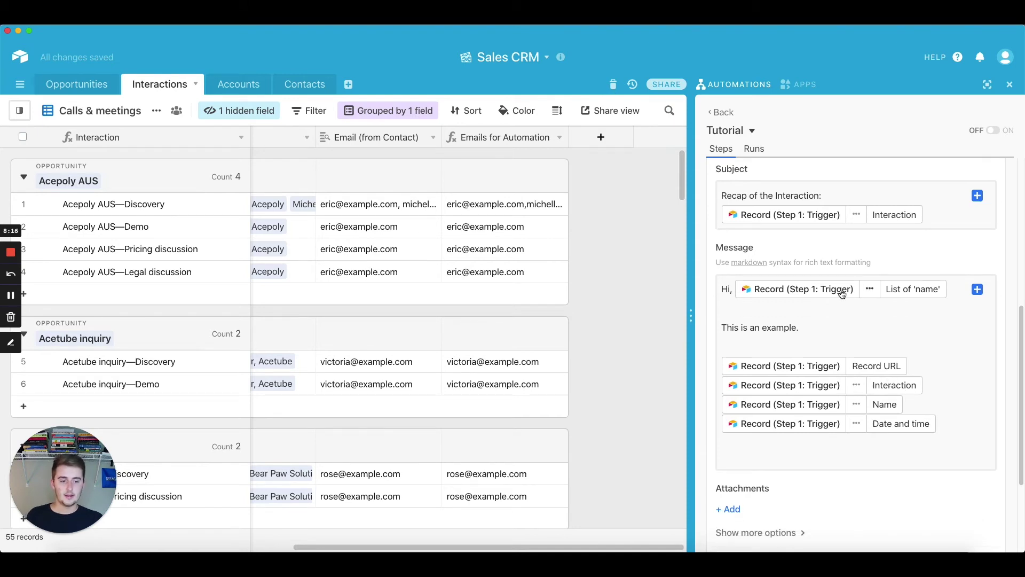
{"action": "left_click_drag", "start_coordinate": [797, 292], "coordinate": [824, 427]}
{"action": "left_click", "coordinate": [844, 312]}
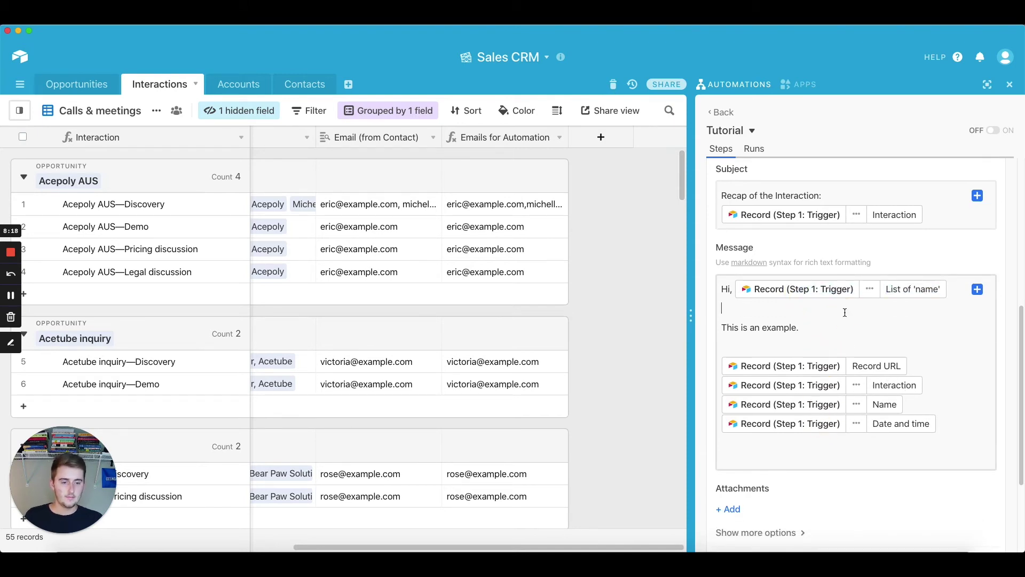
{"action": "key", "text": "BackSpace"}
{"action": "key", "text": "BackSpace"}
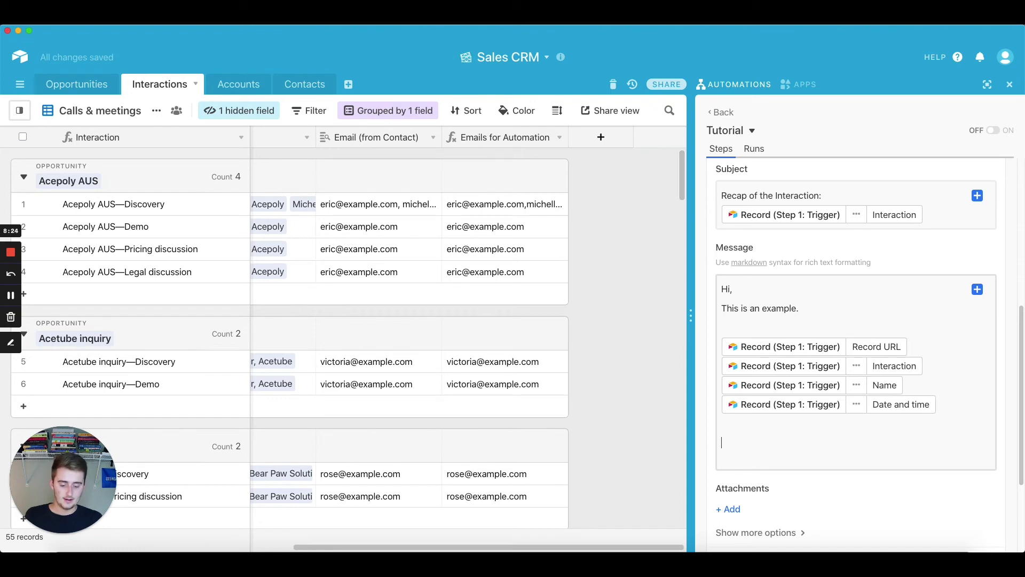
End the message with a 'Best,' sign-off and the sender's name on a new line
{"action": "type", "text": "Best,"}
{"action": "key", "text": "Return"}
{"action": "type", "text": "Ben"}
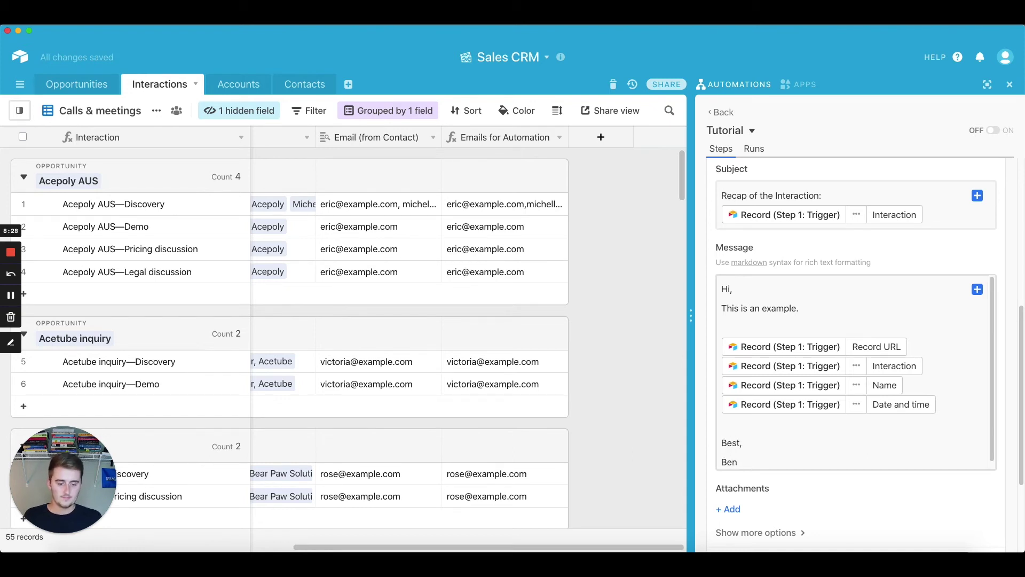
{"action": "scroll", "coordinate": [927, 415], "scroll_direction": "down", "scroll_amount": 1}
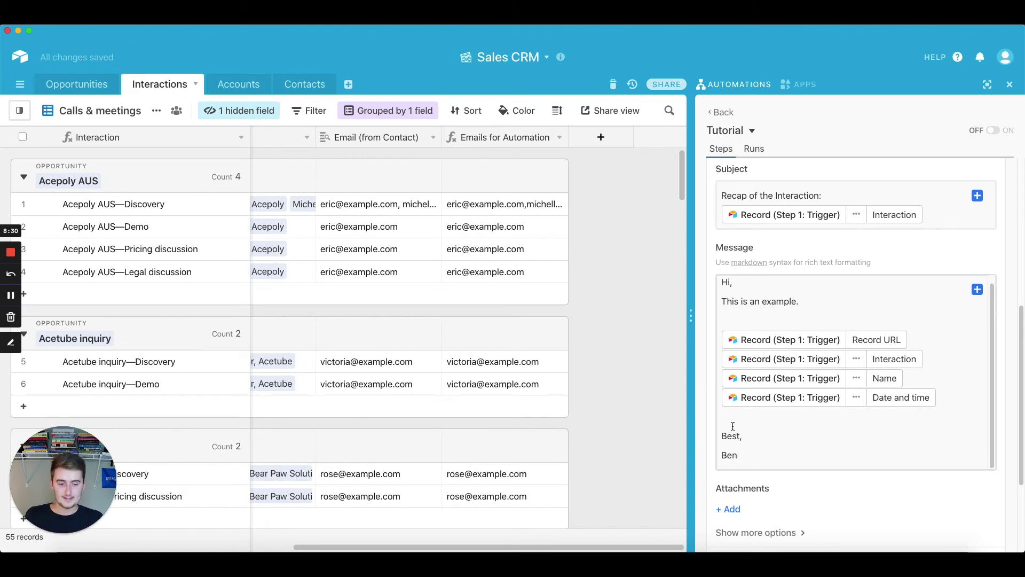
{"action": "scroll", "coordinate": [732, 429], "scroll_direction": "down", "scroll_amount": 3}
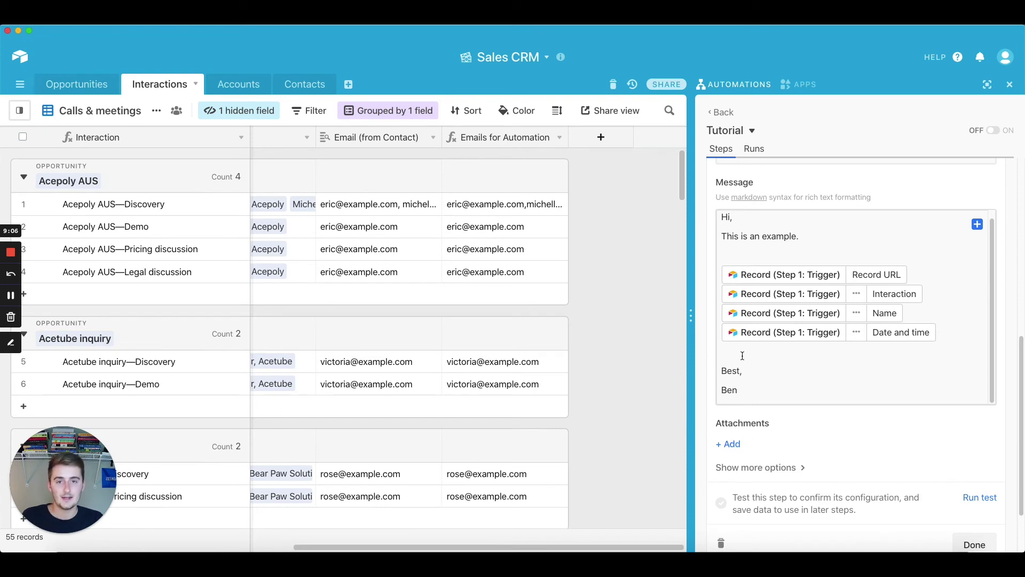
Show more options to reveal the blank CC, BCC, From name, From address and Reply to fields
{"action": "scroll", "coordinate": [748, 456], "scroll_direction": "down", "scroll_amount": 3}
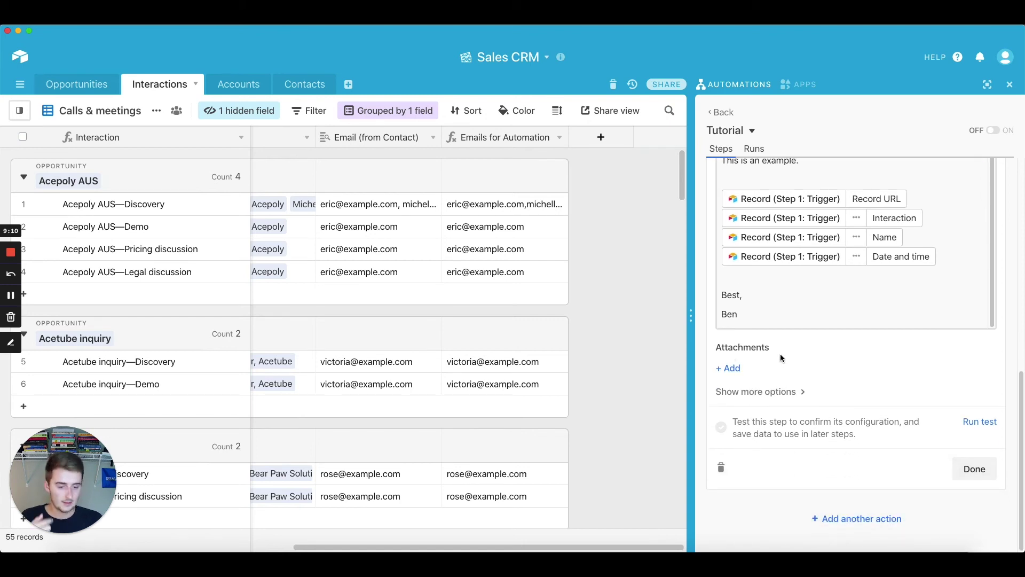
{"action": "left_click", "coordinate": [769, 394]}
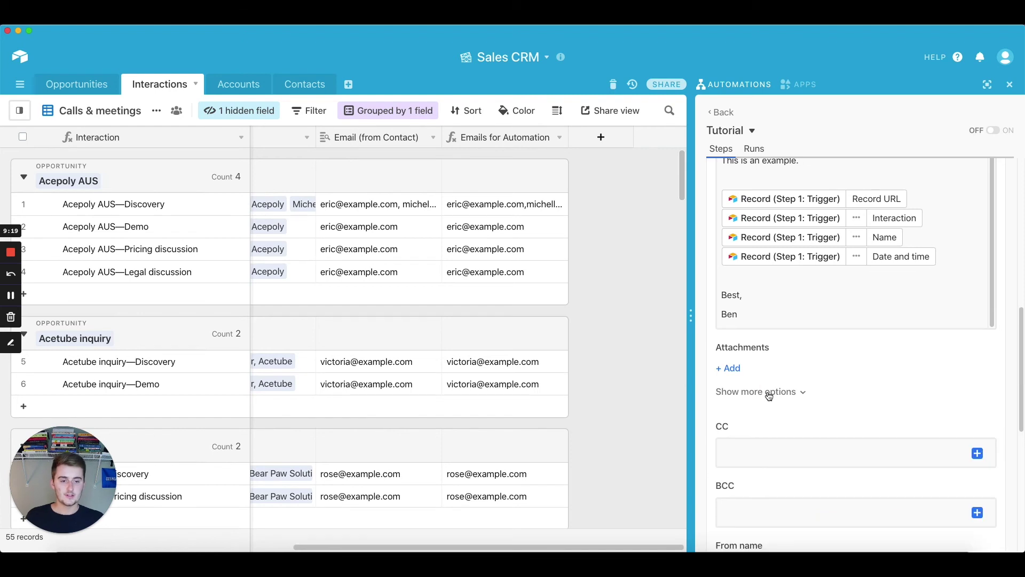
{"action": "scroll", "coordinate": [764, 402], "scroll_direction": "down", "scroll_amount": 5}
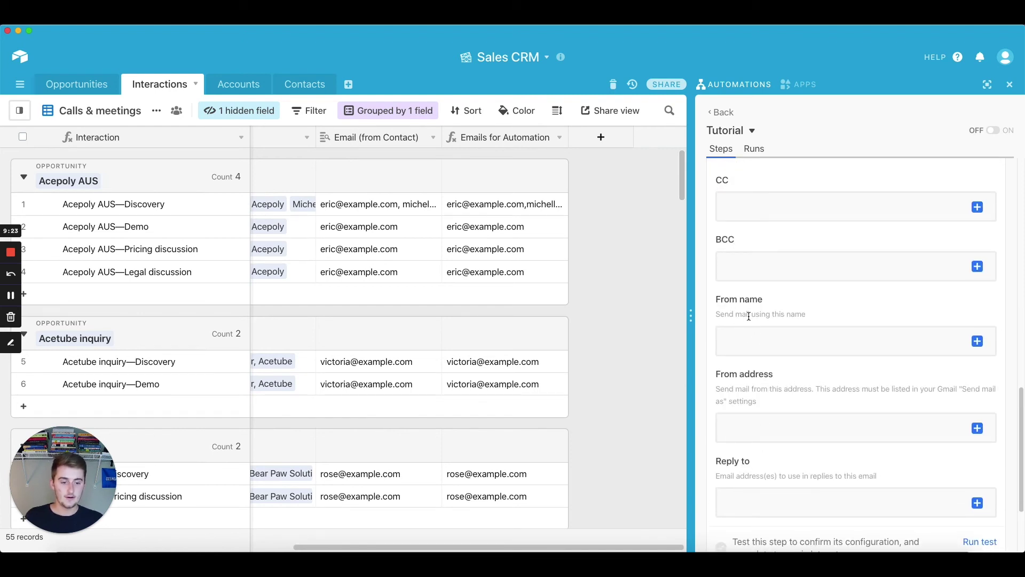
{"action": "scroll", "coordinate": [747, 379], "scroll_direction": "down", "scroll_amount": 2}
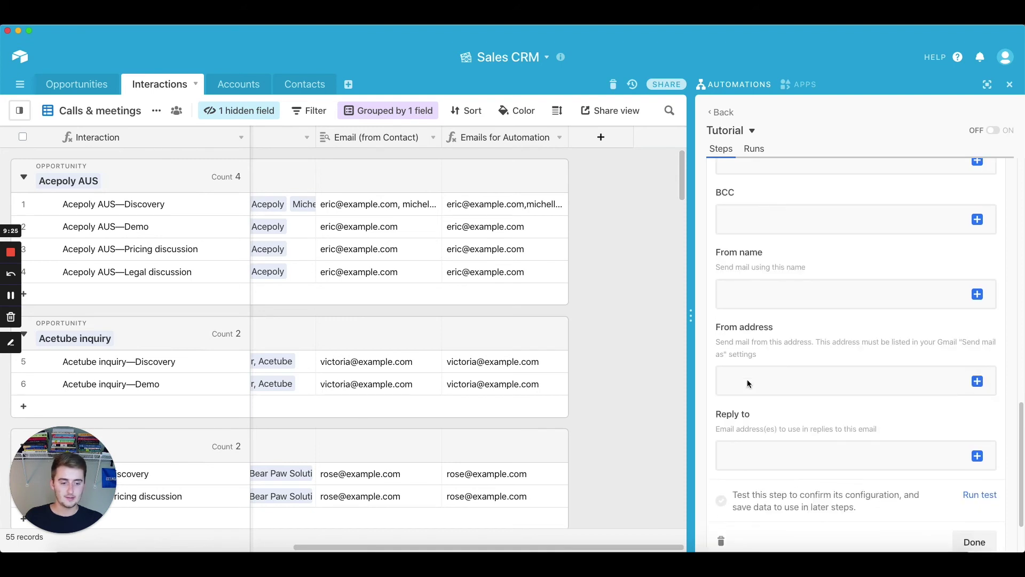
{"action": "scroll", "coordinate": [747, 383], "scroll_direction": "up", "scroll_amount": 2}
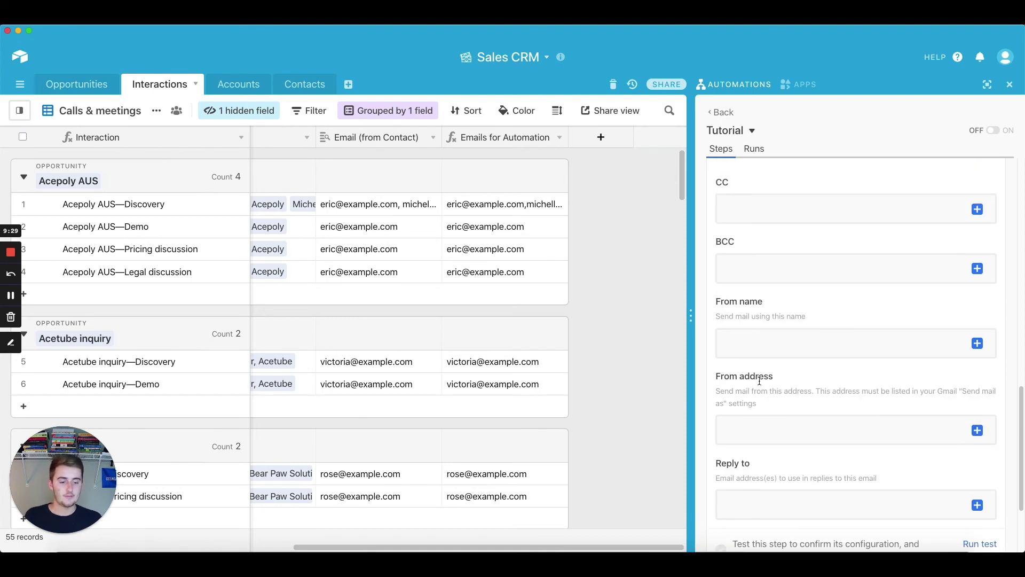
{"action": "scroll", "coordinate": [757, 382], "scroll_direction": "down", "scroll_amount": 5}
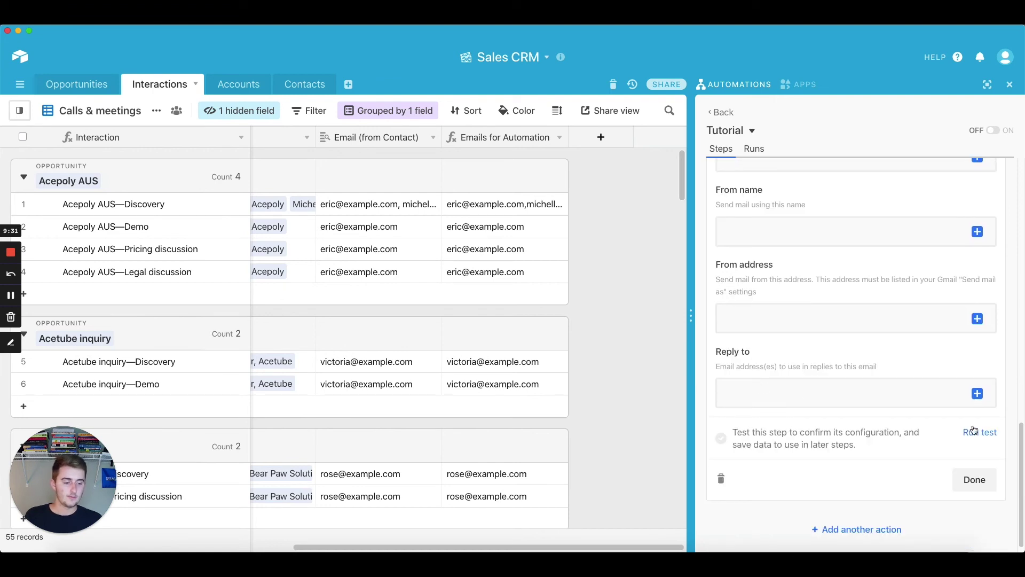
{"action": "scroll", "coordinate": [910, 400], "scroll_direction": "up", "scroll_amount": 10}
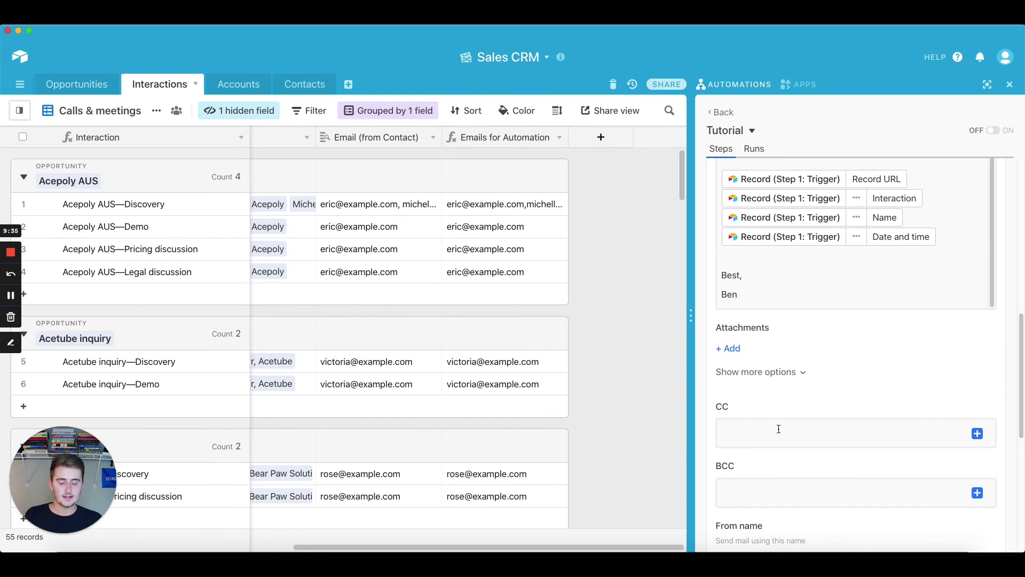
{"action": "scroll", "coordinate": [779, 429], "scroll_direction": "down", "scroll_amount": 2}
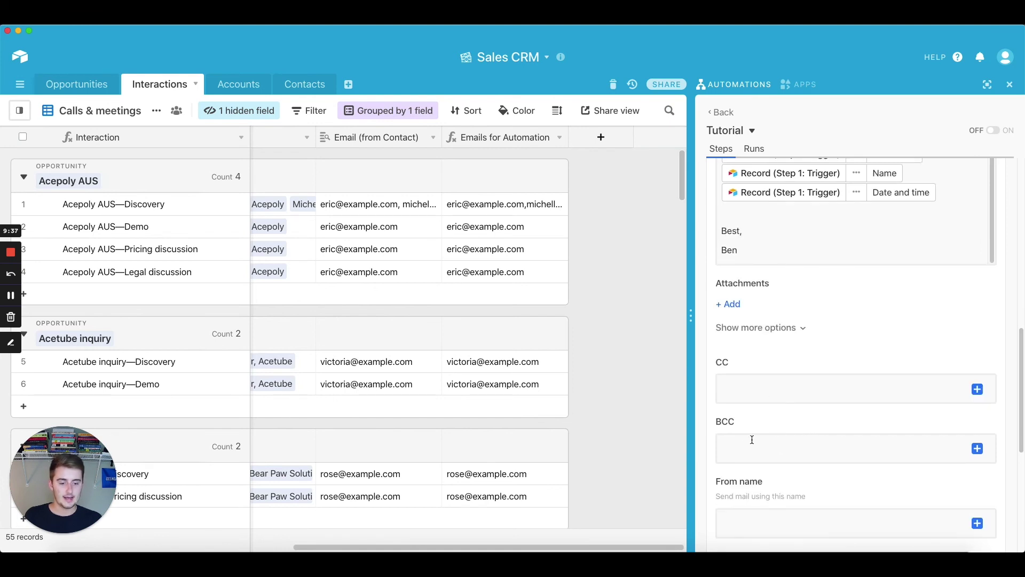
{"action": "scroll", "coordinate": [743, 453], "scroll_direction": "down", "scroll_amount": 3}
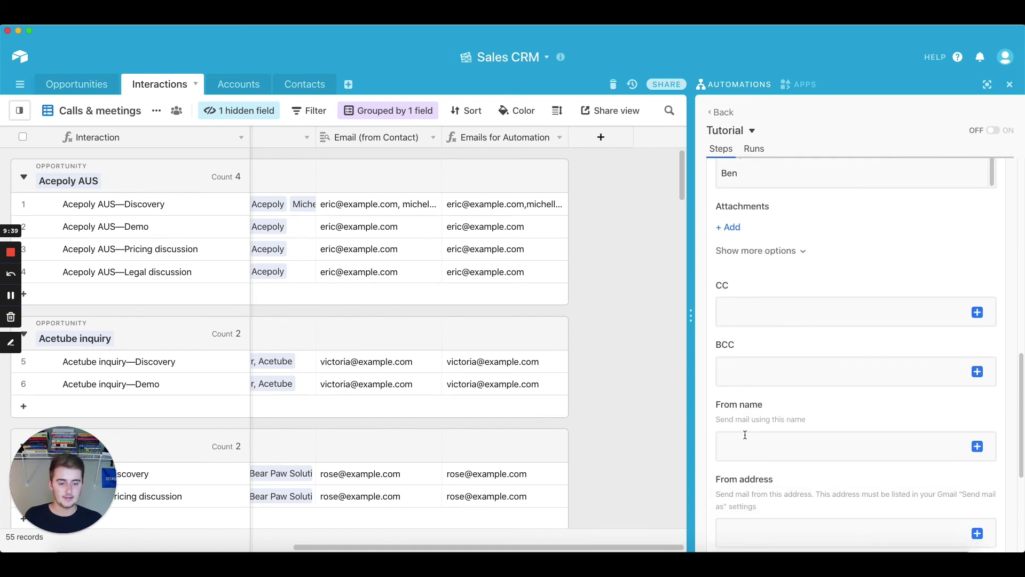
{"action": "scroll", "coordinate": [743, 423], "scroll_direction": "down", "scroll_amount": 5}
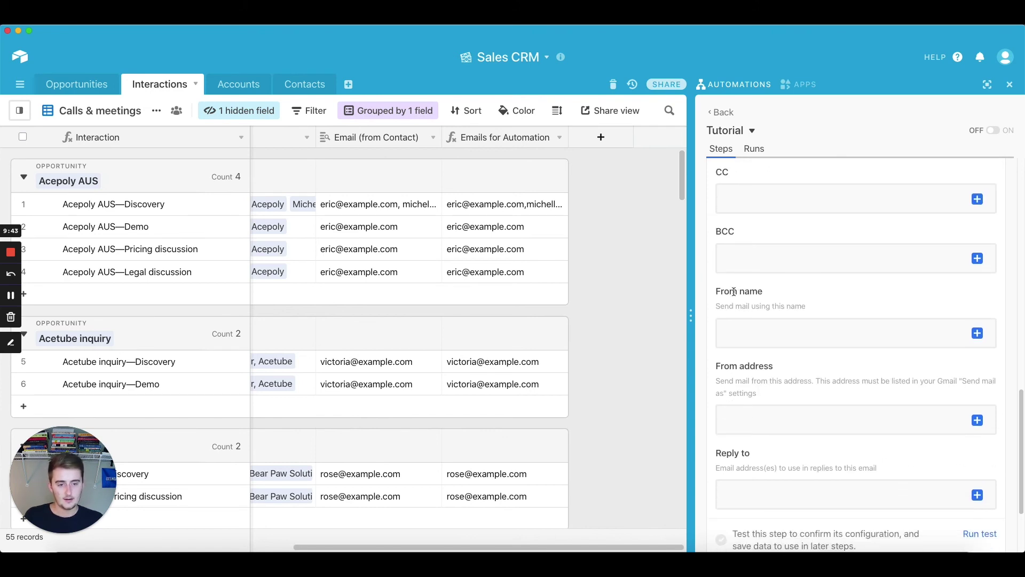
{"action": "scroll", "coordinate": [736, 297], "scroll_direction": "down", "scroll_amount": 3}
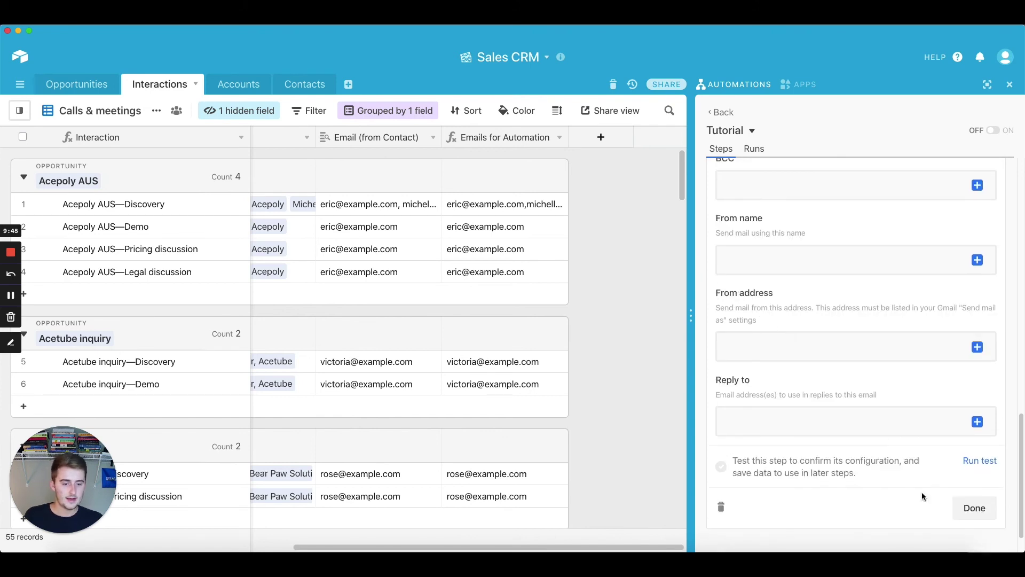
Run a successful test of the Gmail step, switch the Tutorial automation on, and view Apps
{"action": "left_click", "coordinate": [968, 460]}
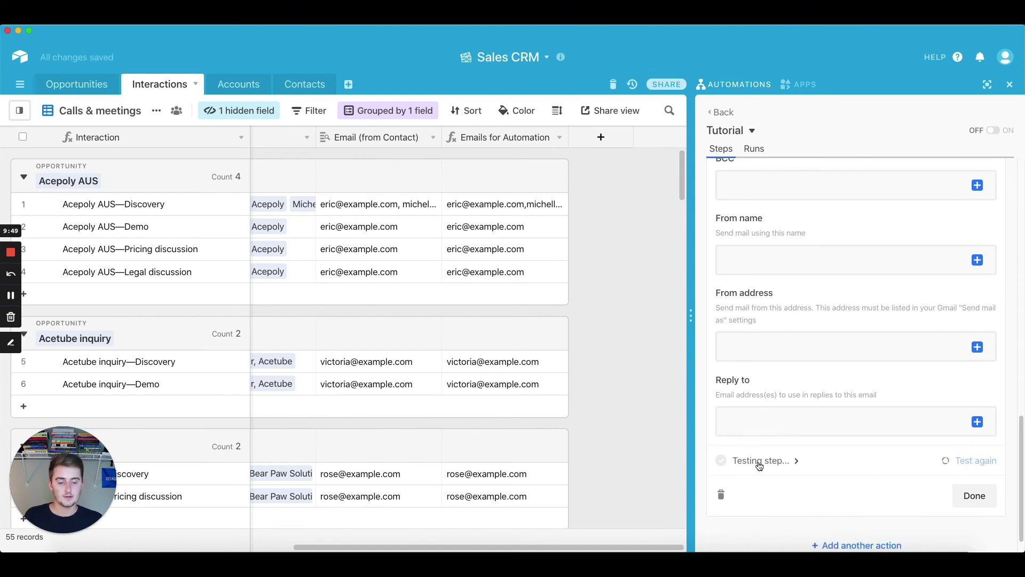
{"action": "left_click", "coordinate": [975, 496]}
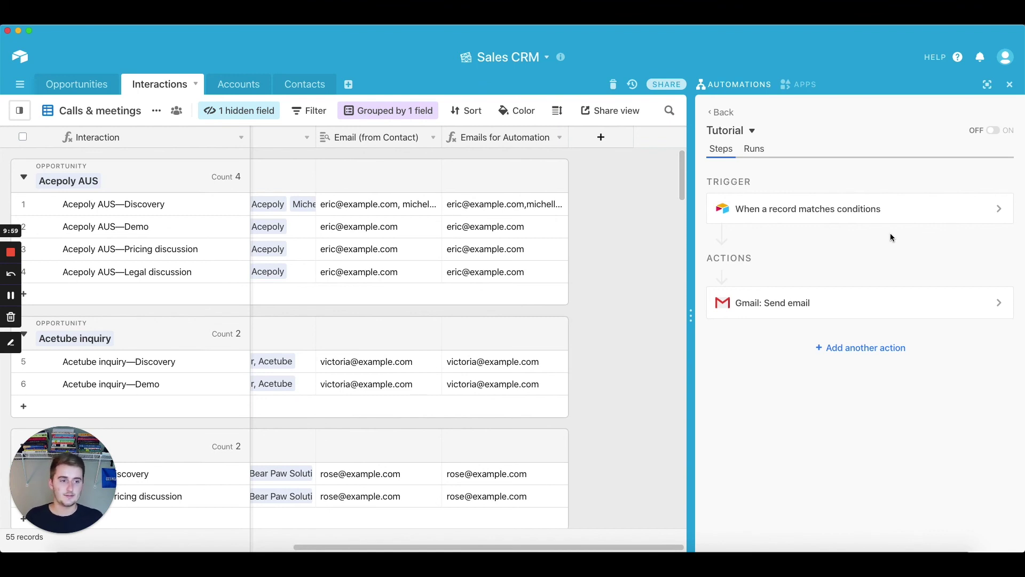
{"action": "left_click", "coordinate": [994, 130]}
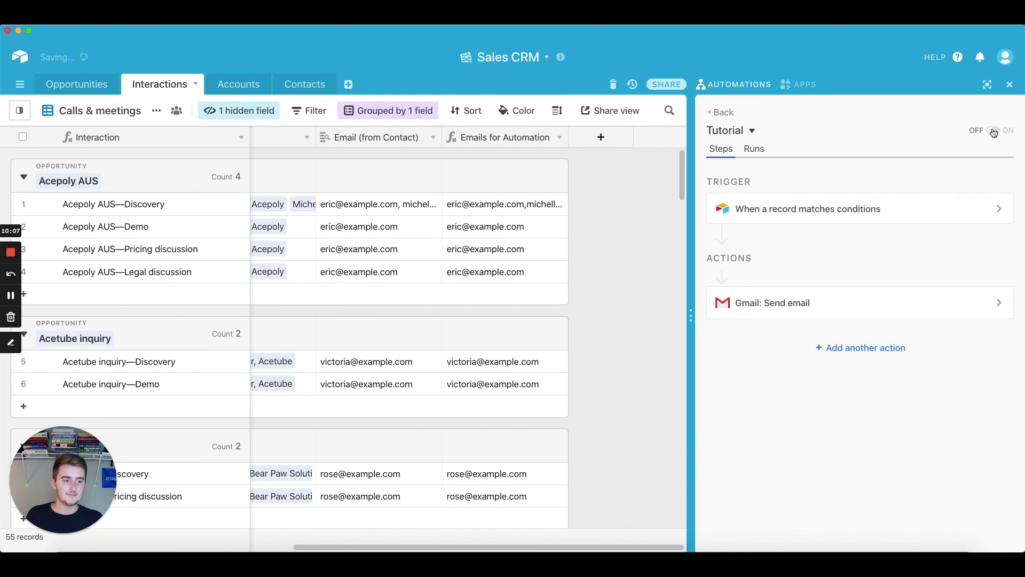
{"action": "left_click", "coordinate": [806, 86]}
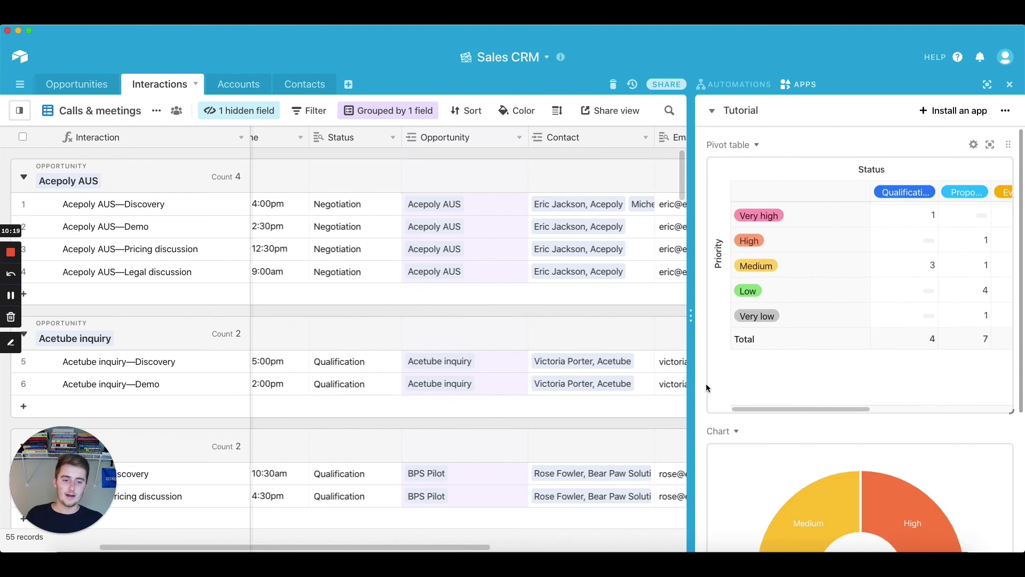
{"action": "scroll", "coordinate": [700, 384], "scroll_direction": "down", "scroll_amount": 5}
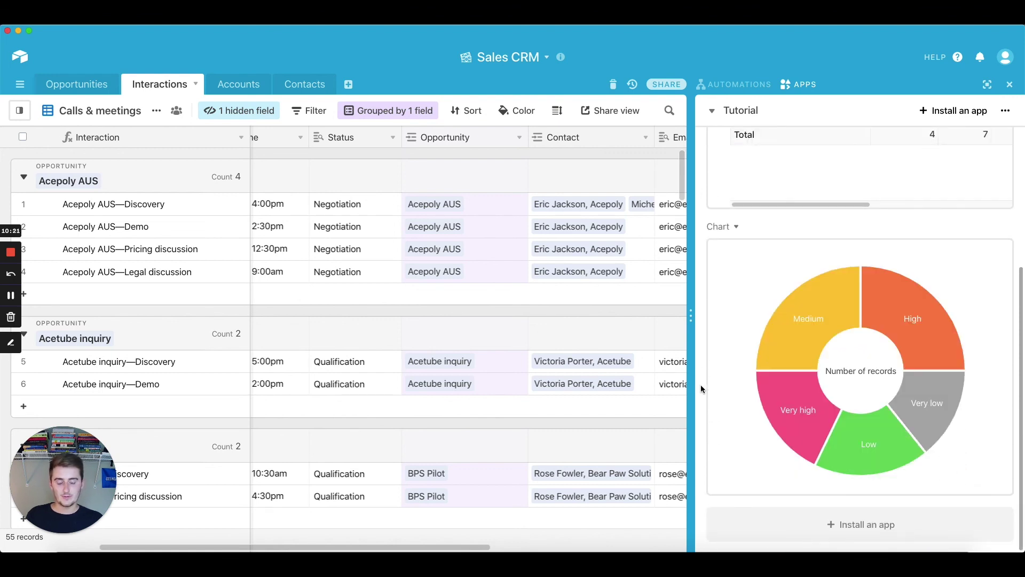
{"action": "scroll", "coordinate": [701, 385], "scroll_direction": "up", "scroll_amount": 4}
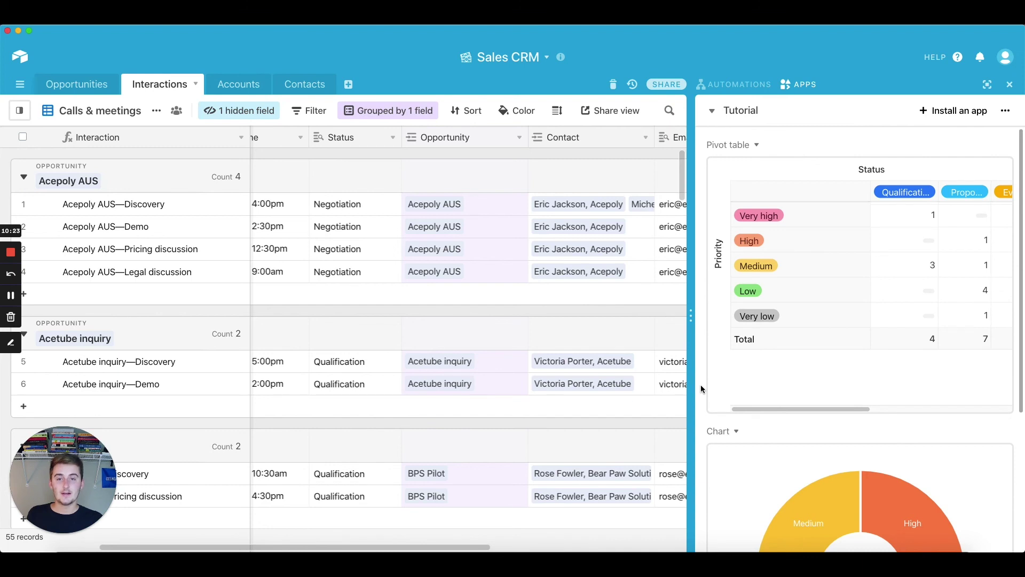